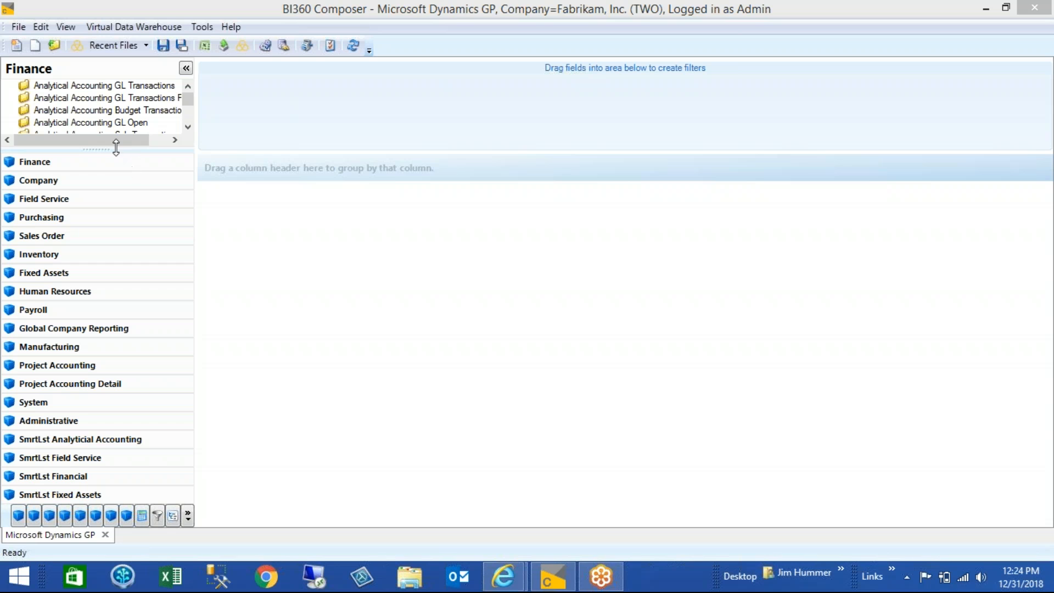
Show the KPIs module in the field navigator and open the KPI group manager
drag(116, 150, 110, 224)
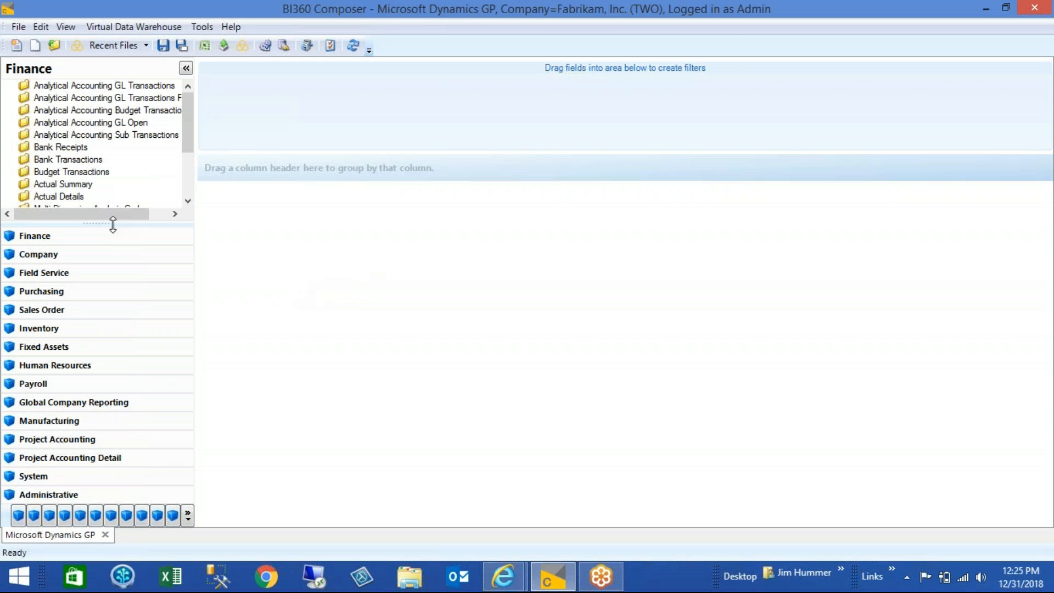
drag(113, 225, 110, 186)
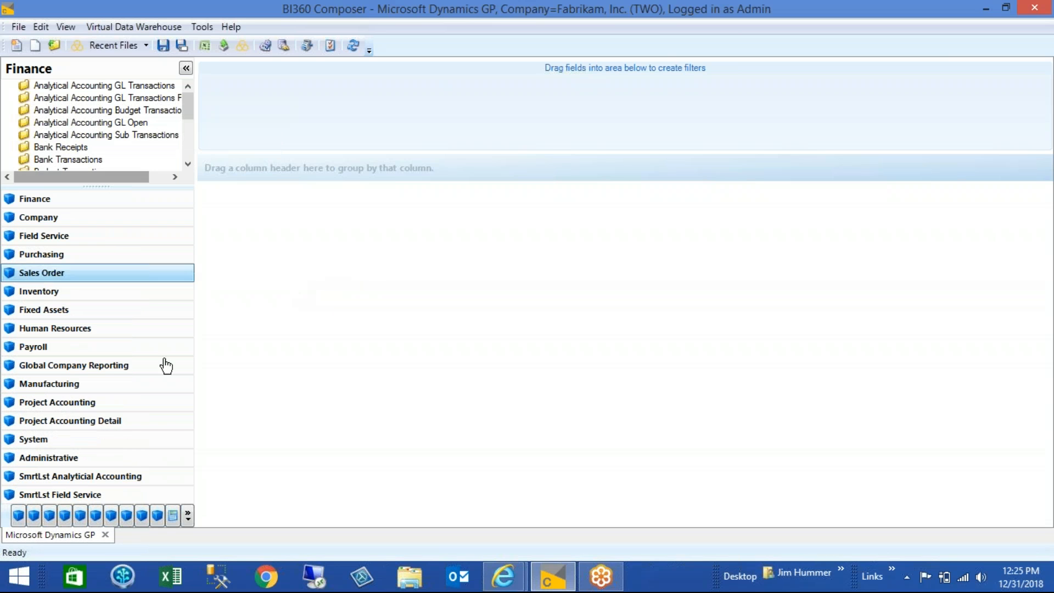
click(188, 517)
click(229, 470)
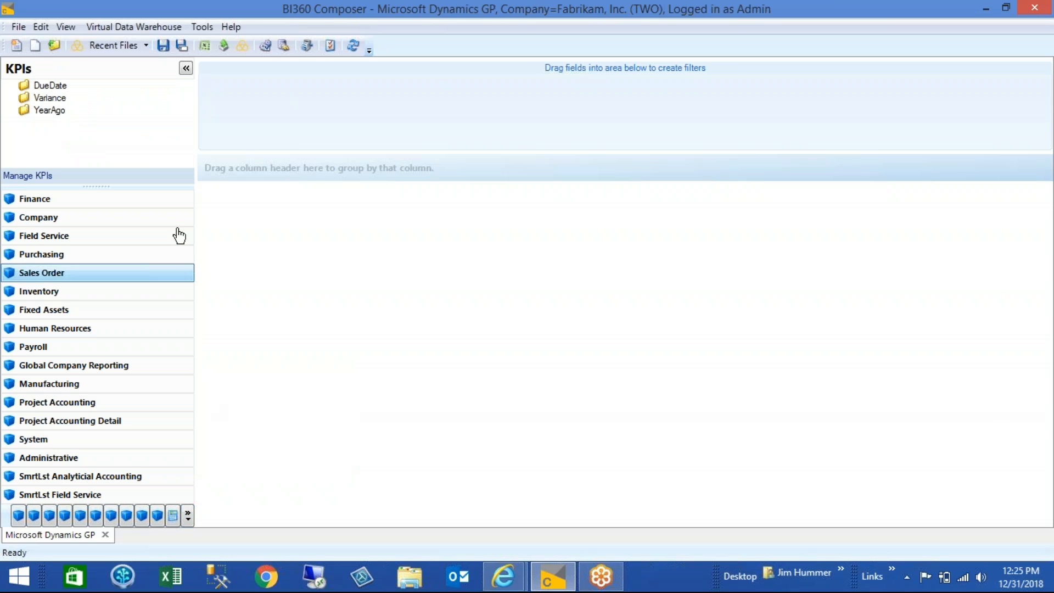
click(27, 176)
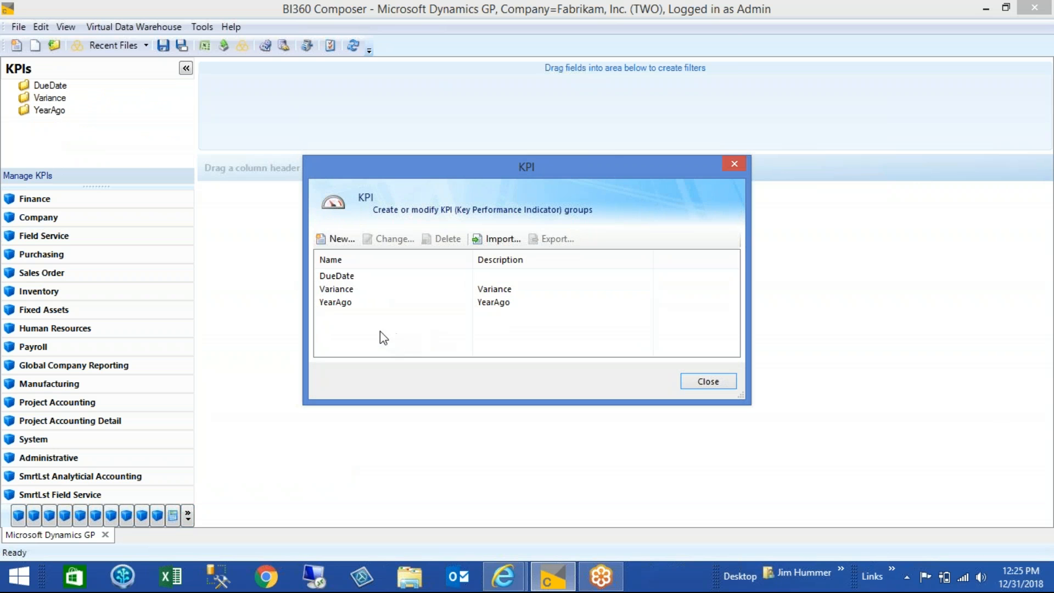
Create a new KPI group named Variance2 with the description "Example of Variance"
click(341, 242)
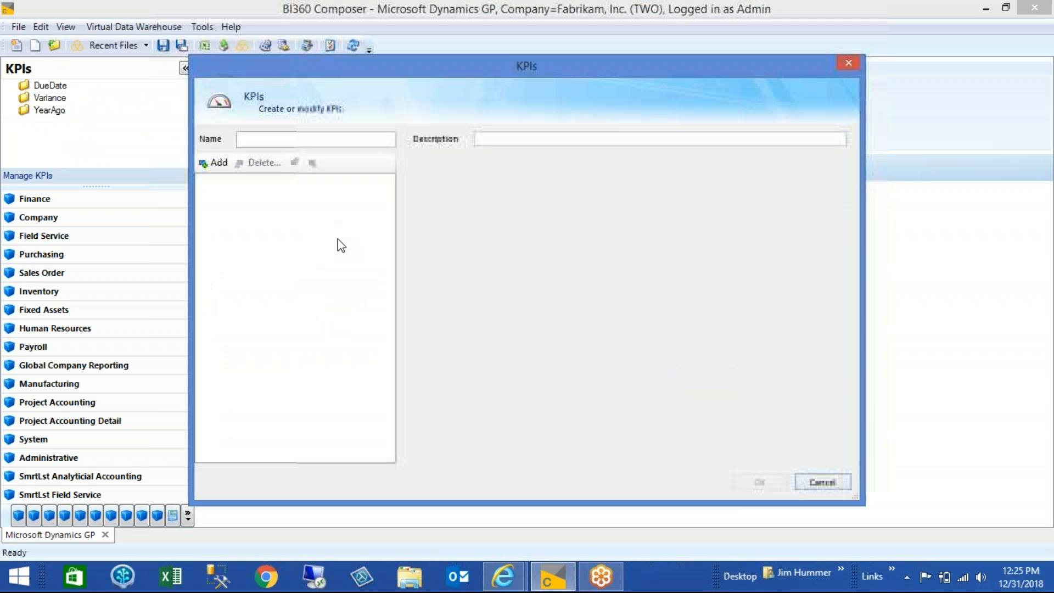
click(282, 139)
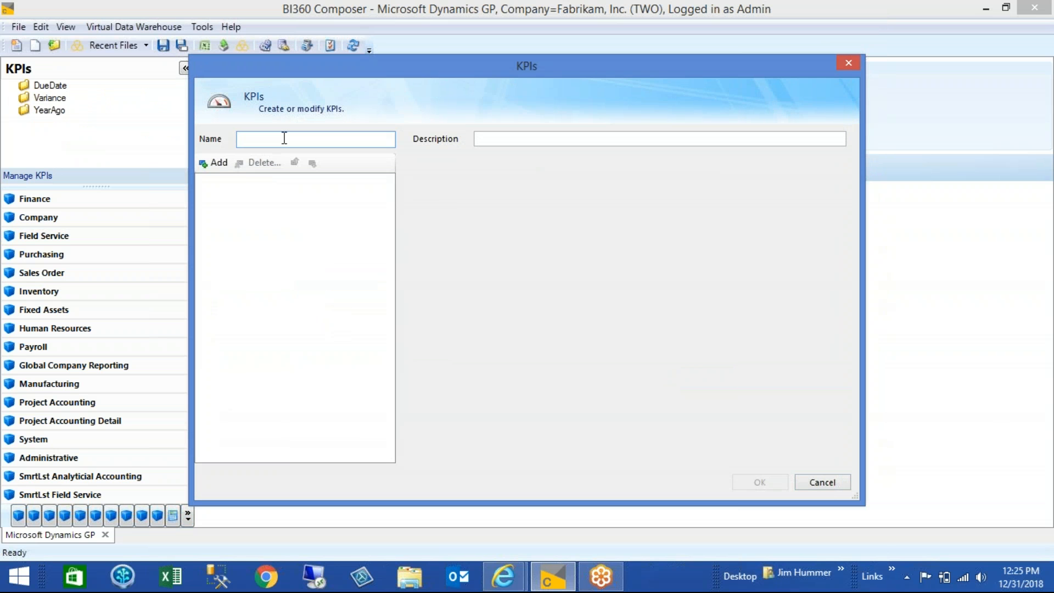
text(Variance2)
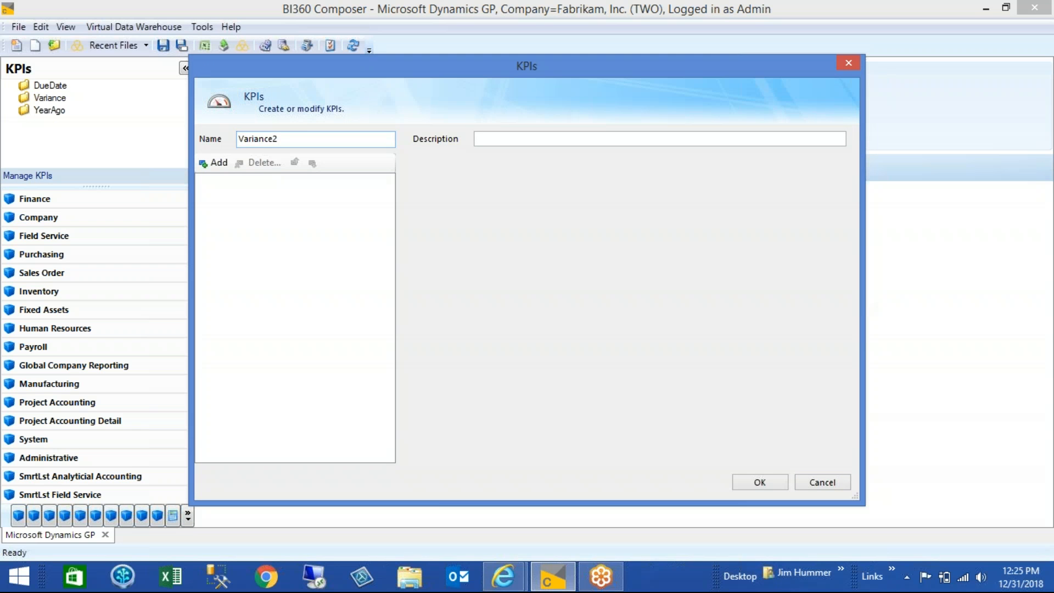
click(524, 140)
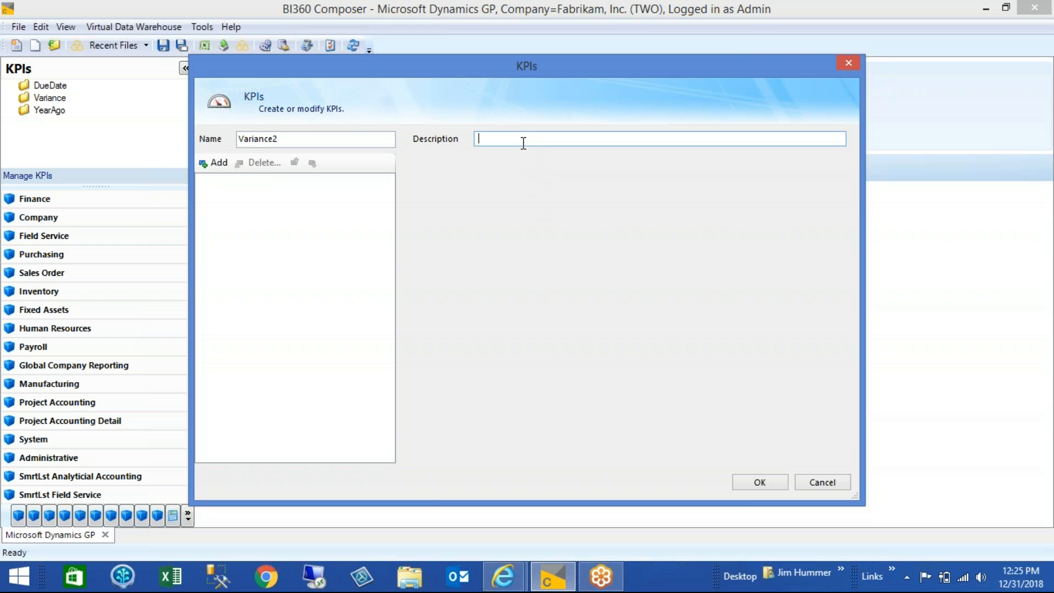
text(Example of Variance)
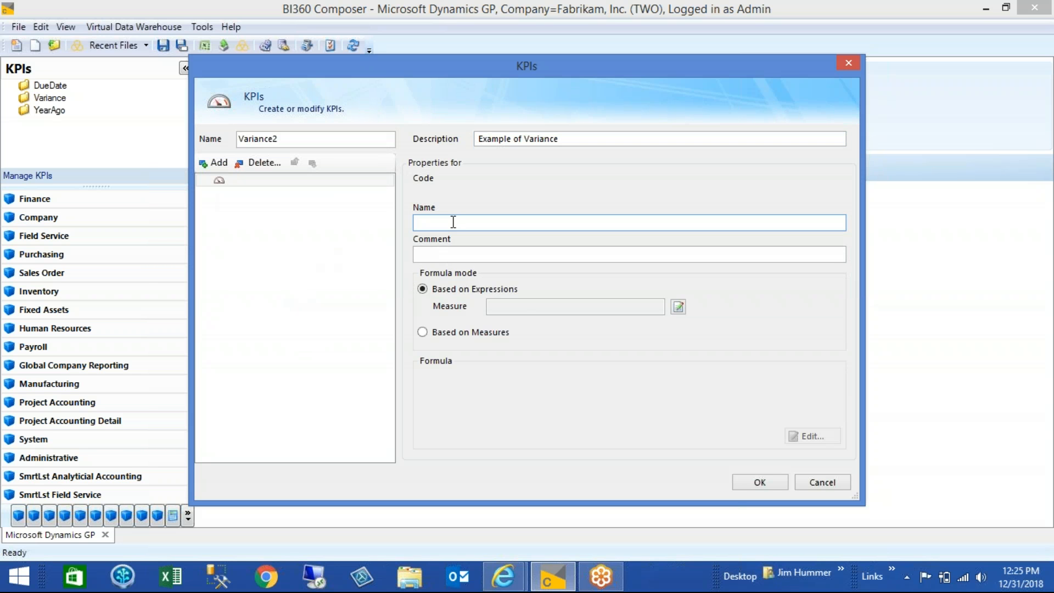
Name the group's new KPI Var2 and set its formula mode to Based on Measures
text(A)
key(Tab)
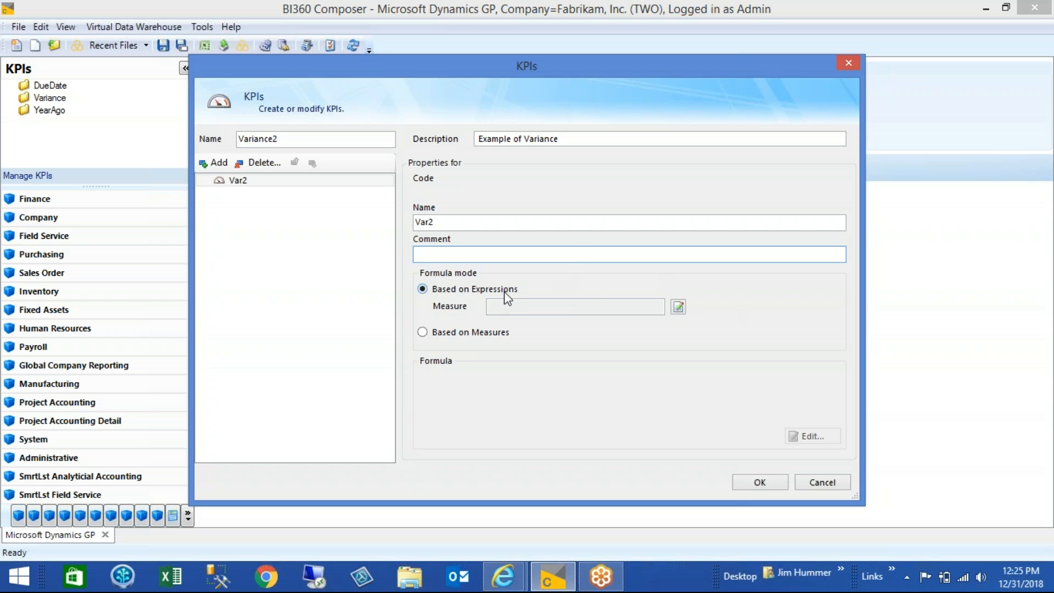
click(422, 333)
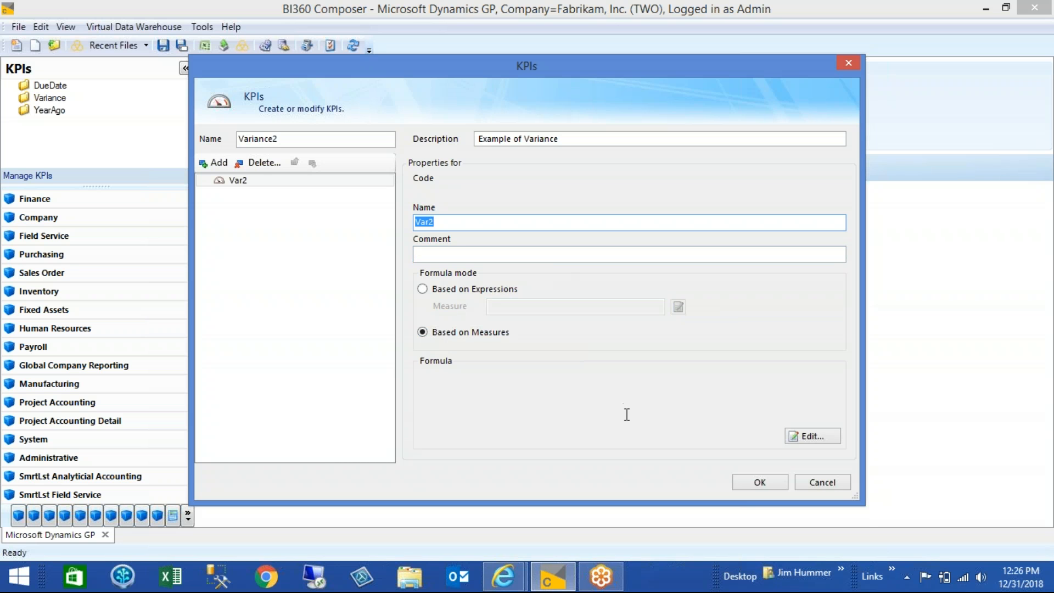
Open the formula editor for Var2 and insert the Period Balance measure from Finance's Actual Summary
click(815, 439)
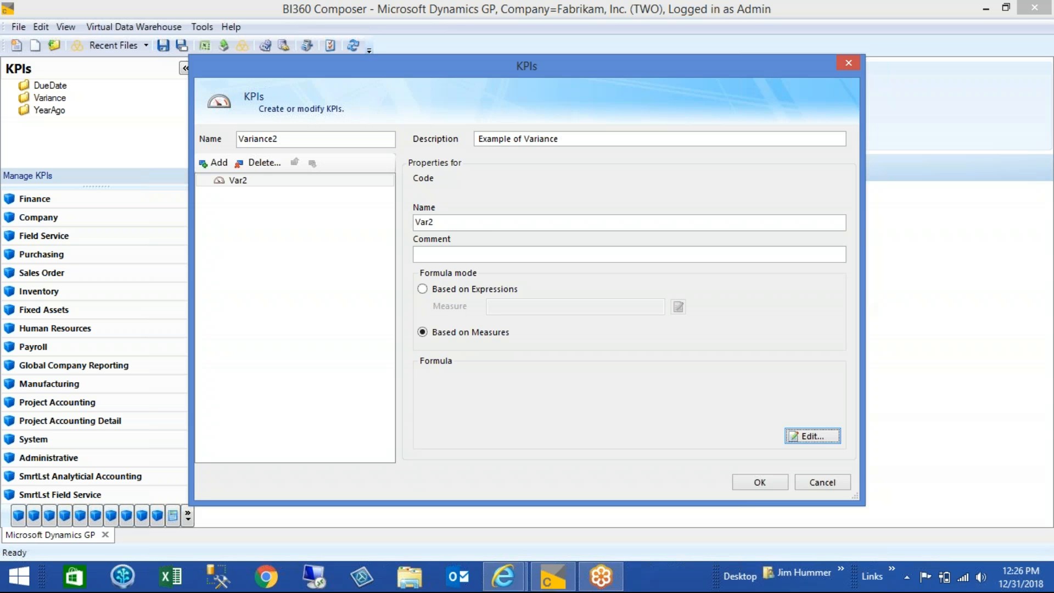
click(812, 437)
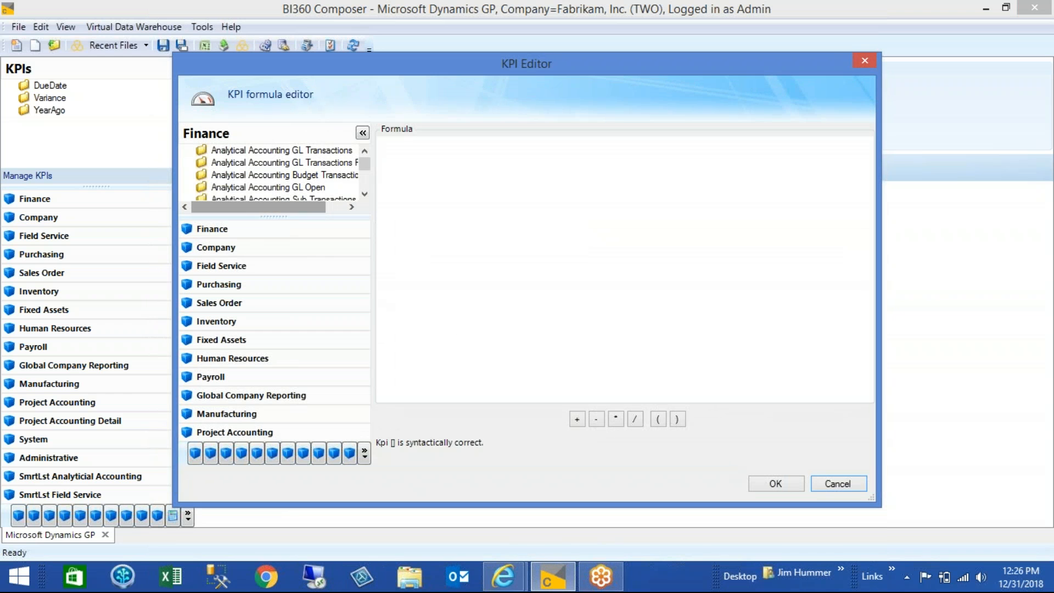
drag(262, 216, 263, 276)
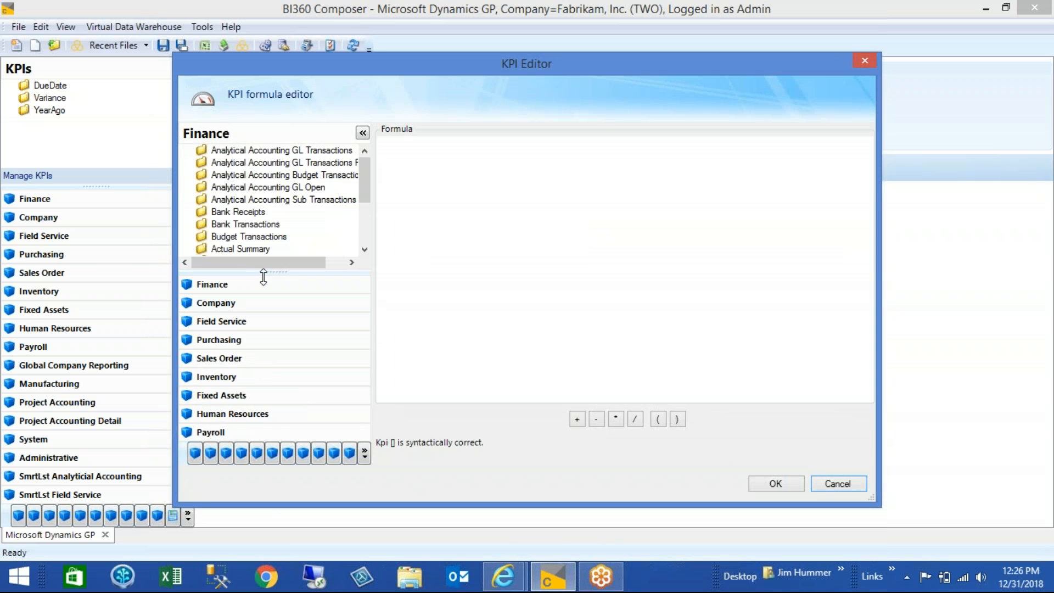
click(187, 250)
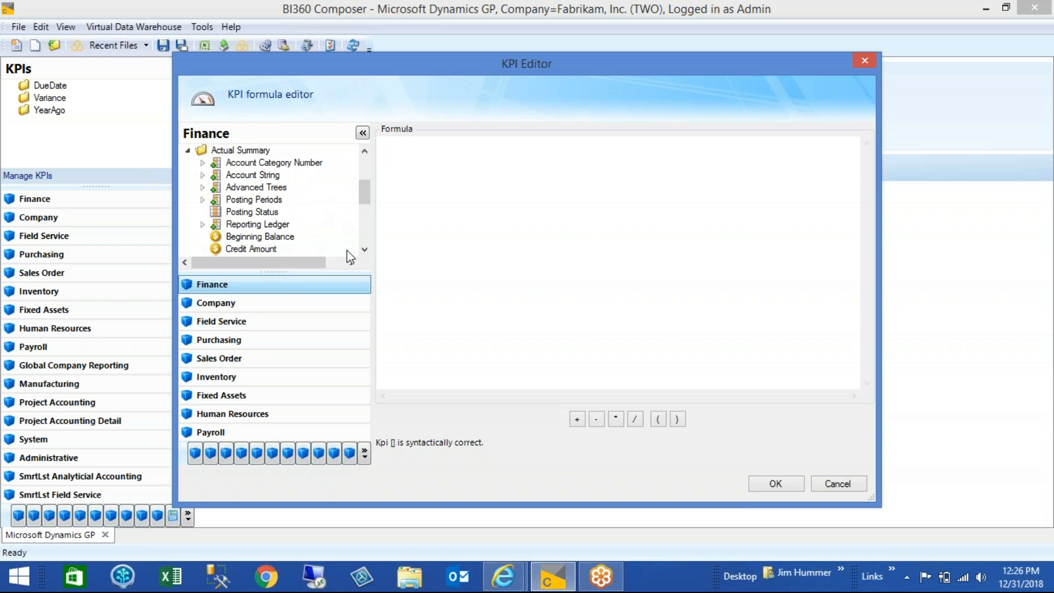
click(364, 250)
click(365, 251)
click(365, 250)
click(365, 251)
click(365, 250)
click(365, 250)
click(365, 251)
drag(253, 224, 436, 193)
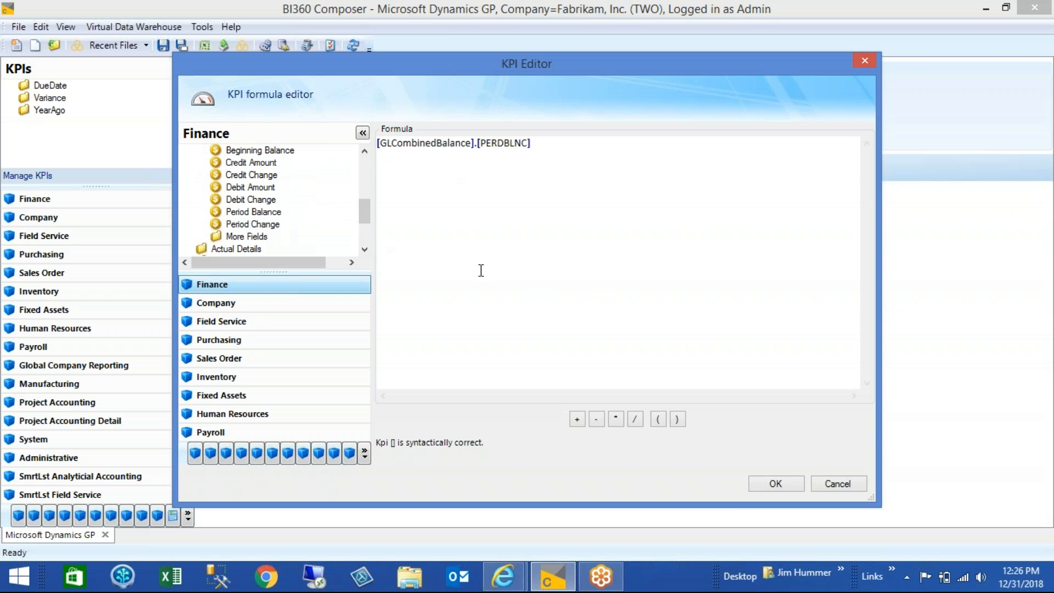
Subtract the Budget Amount measure of Budget Transactions from Period Balance in the formula and accept it
click(597, 420)
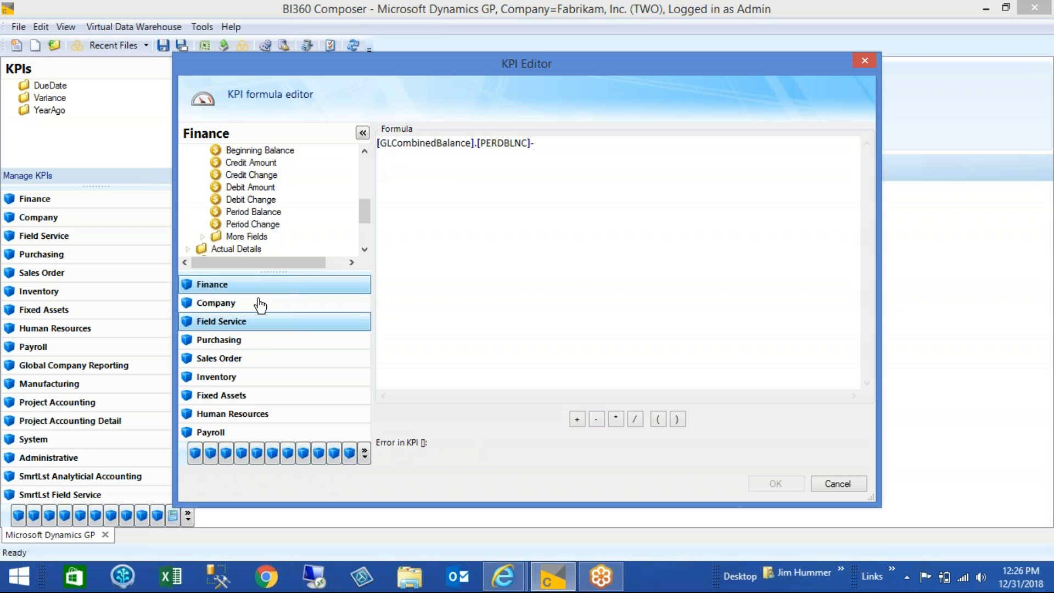
drag(367, 206, 365, 177)
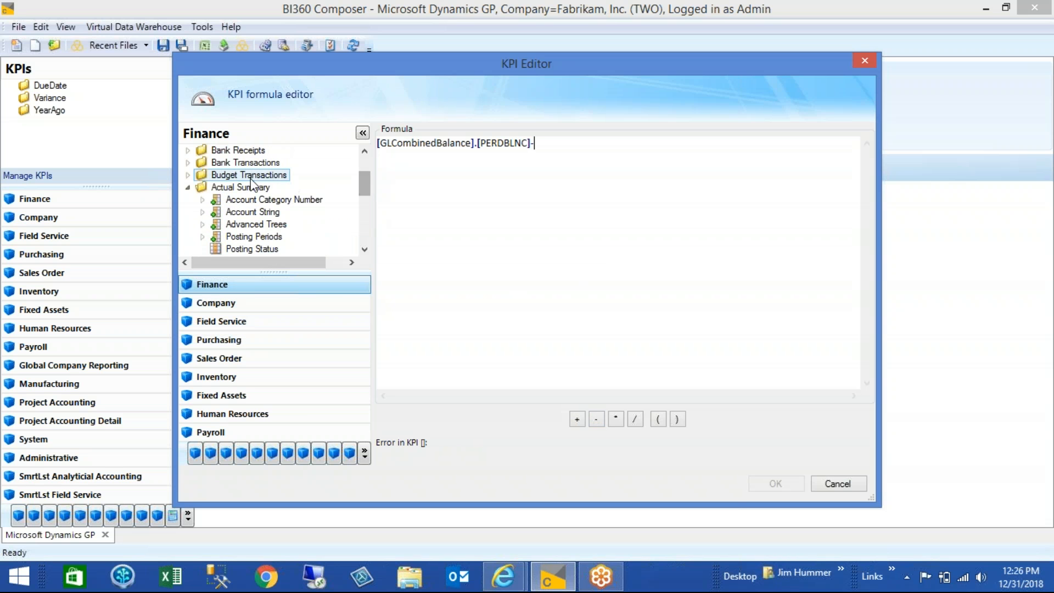
click(188, 187)
click(188, 175)
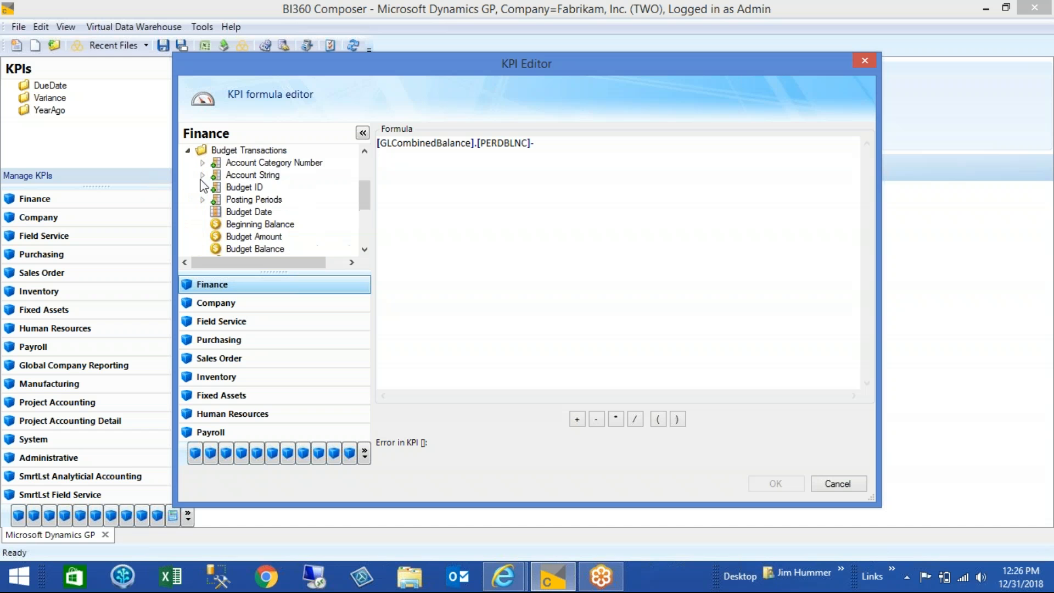
drag(364, 193, 363, 201)
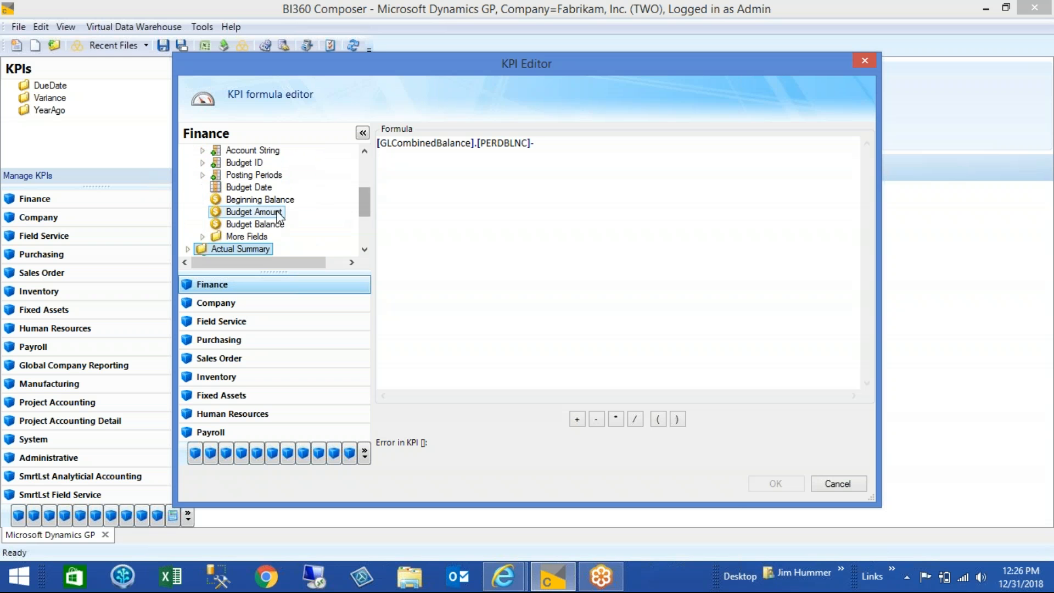
drag(267, 213, 587, 202)
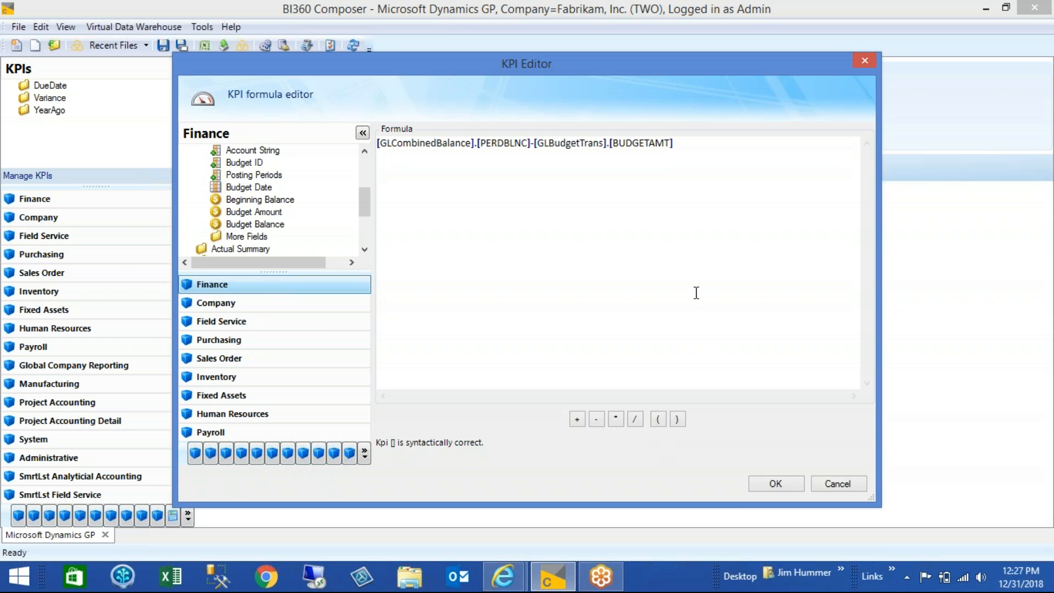
click(776, 484)
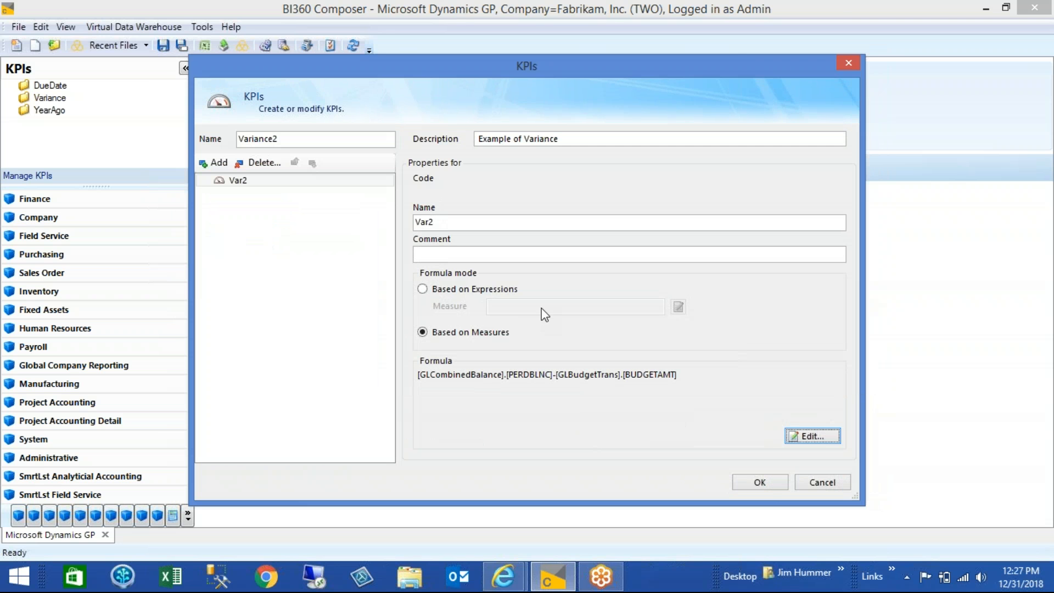
Save the Variance2 KPI group and close the KPI group manager
click(764, 483)
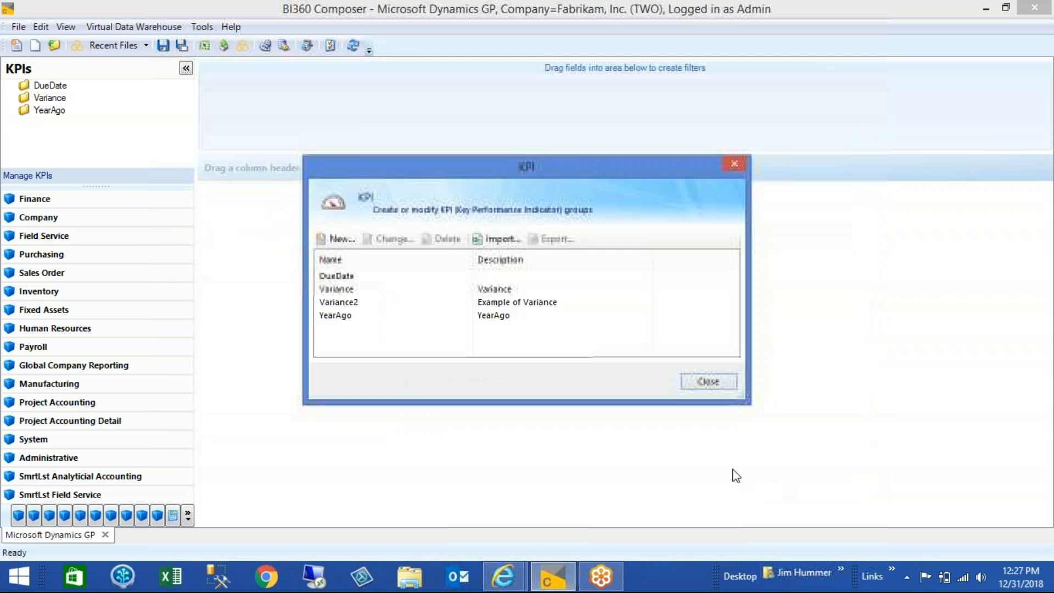
click(709, 381)
key(super+c)
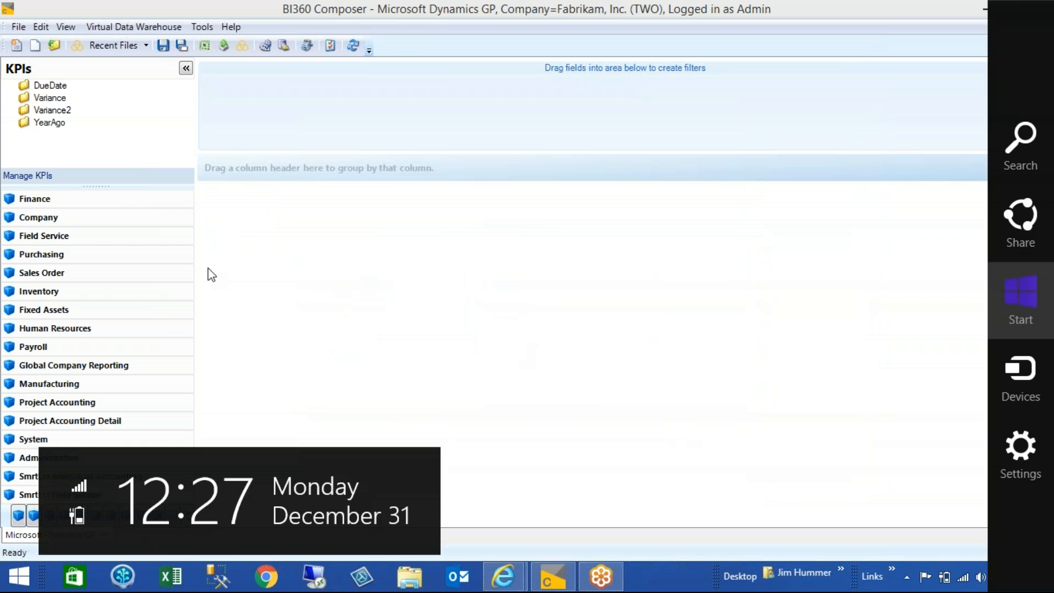
Show the Finance module's fields and add Account String from Actual Summary as the first report column
click(61, 204)
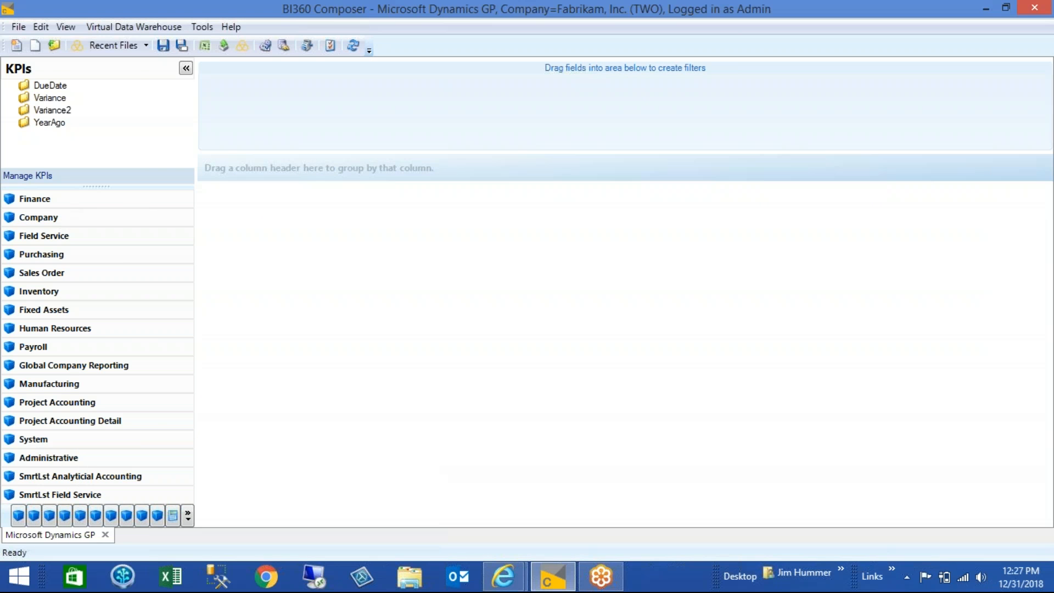
click(61, 200)
drag(103, 187, 85, 318)
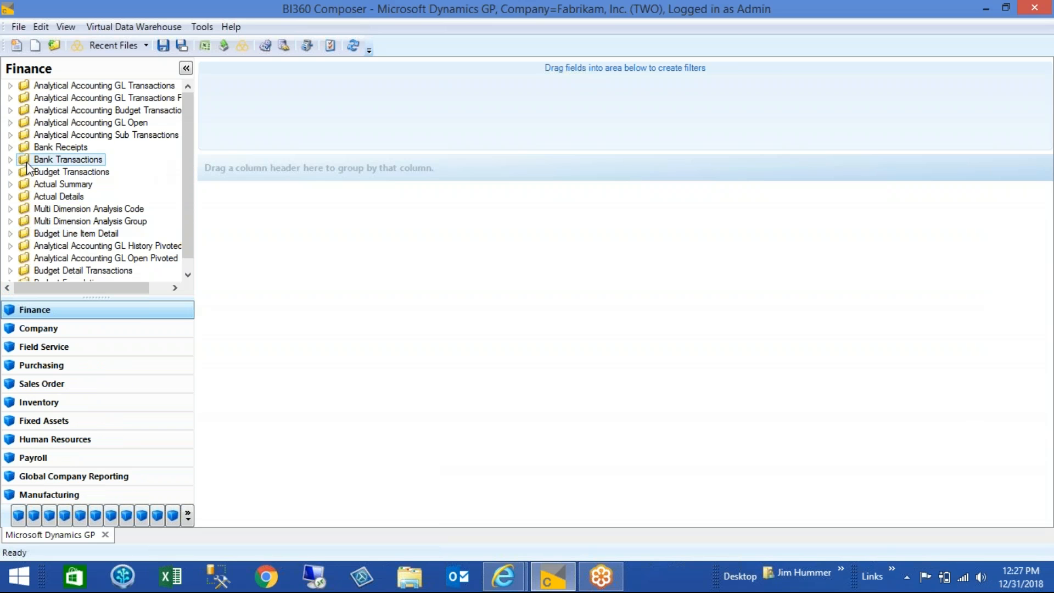
click(10, 185)
drag(73, 123, 266, 233)
key(super+c)
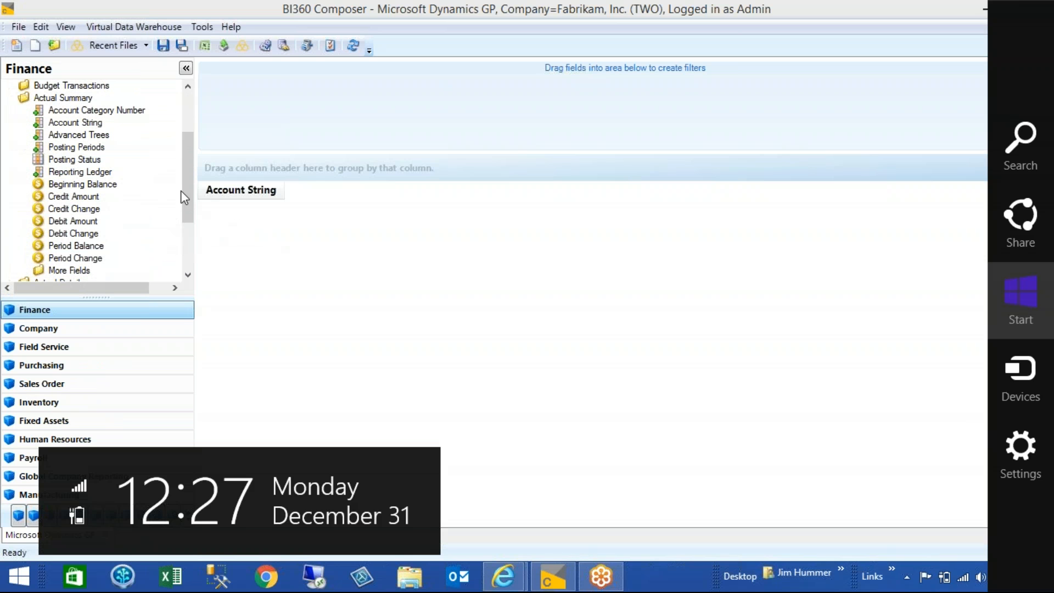
Add Period Balance and Period Change from Actual Summary as report columns, and delete the Period Balance column
click(188, 191)
drag(87, 246, 328, 209)
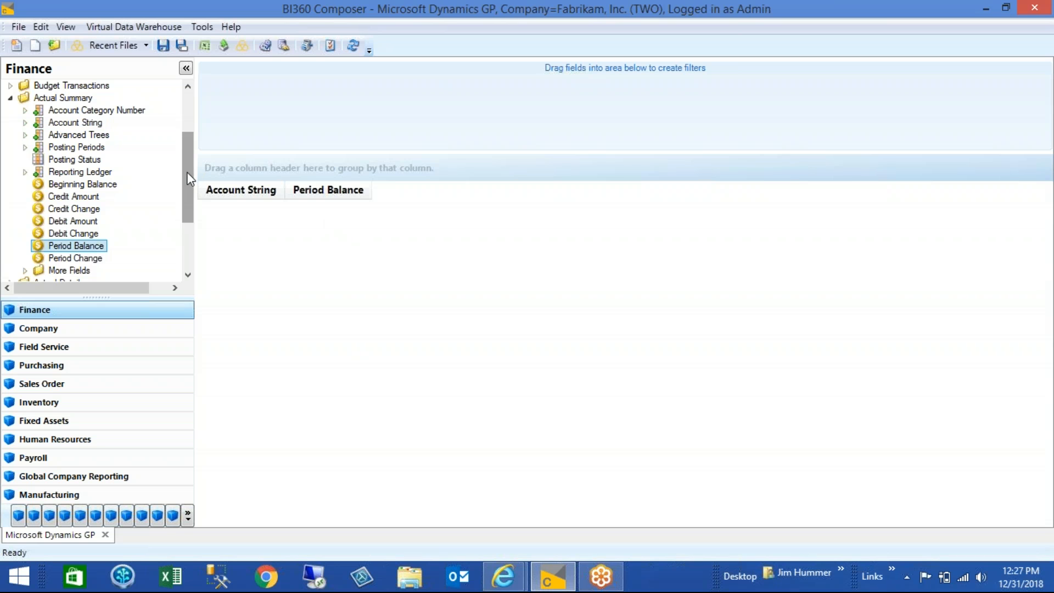
drag(189, 170, 189, 196)
drag(76, 208, 385, 212)
right_click(325, 188)
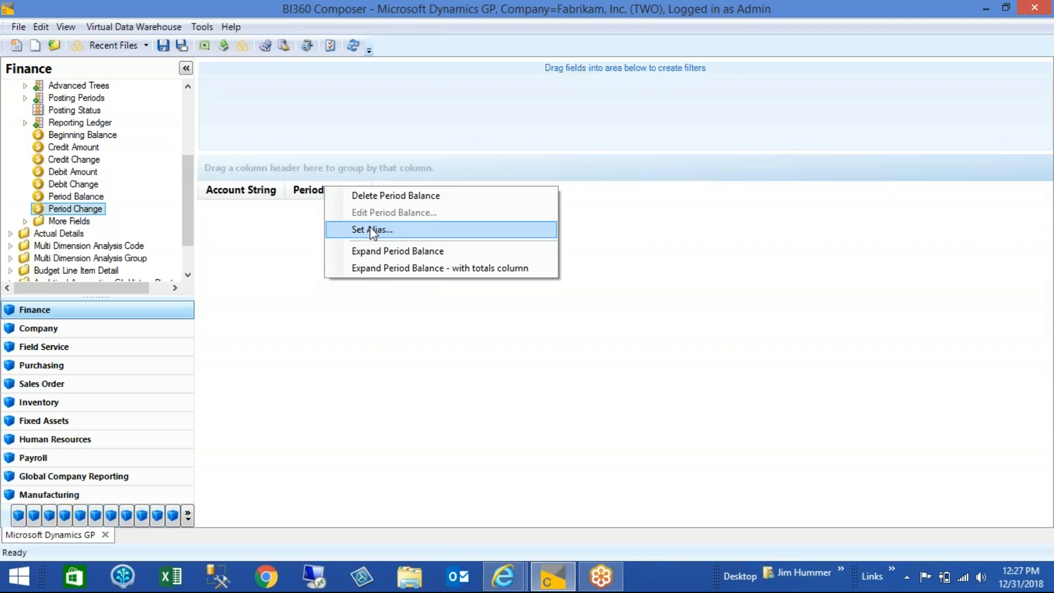
click(368, 201)
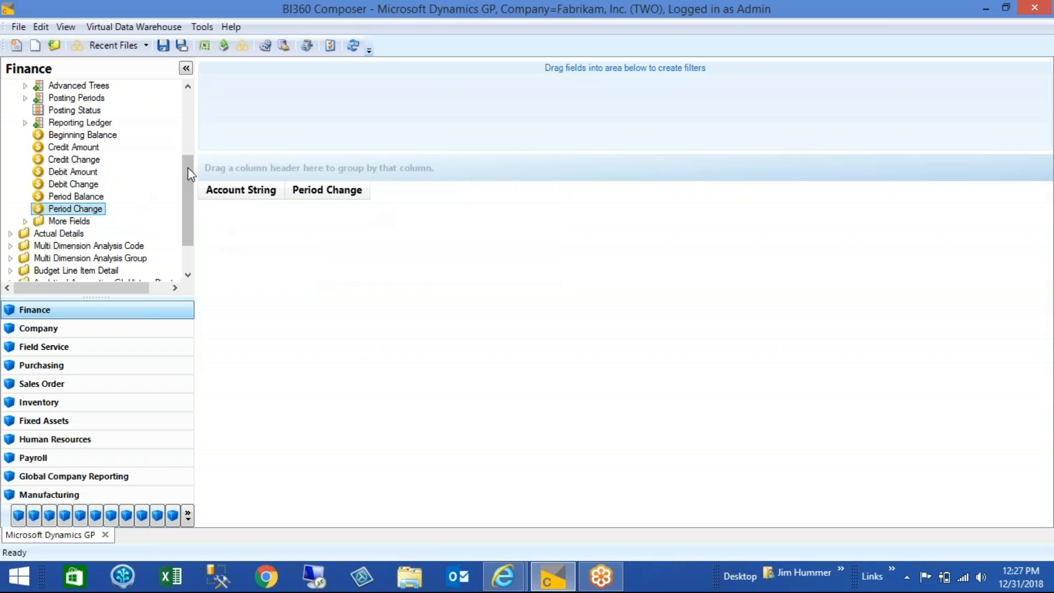
Add Budget Amount from Budget Transactions as a column after Period Change
drag(188, 167, 188, 136)
click(60, 110)
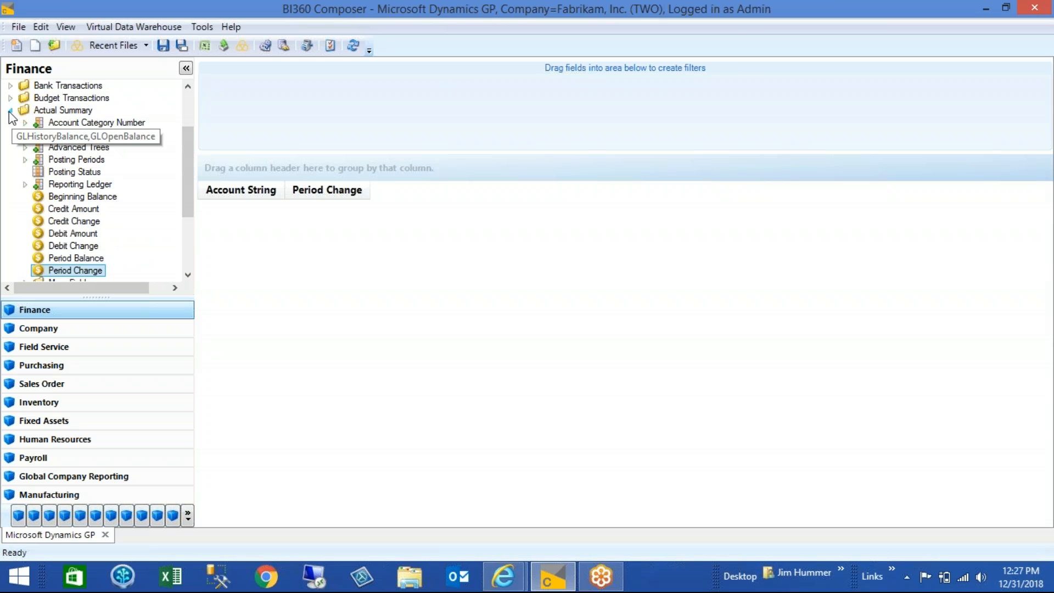
click(10, 110)
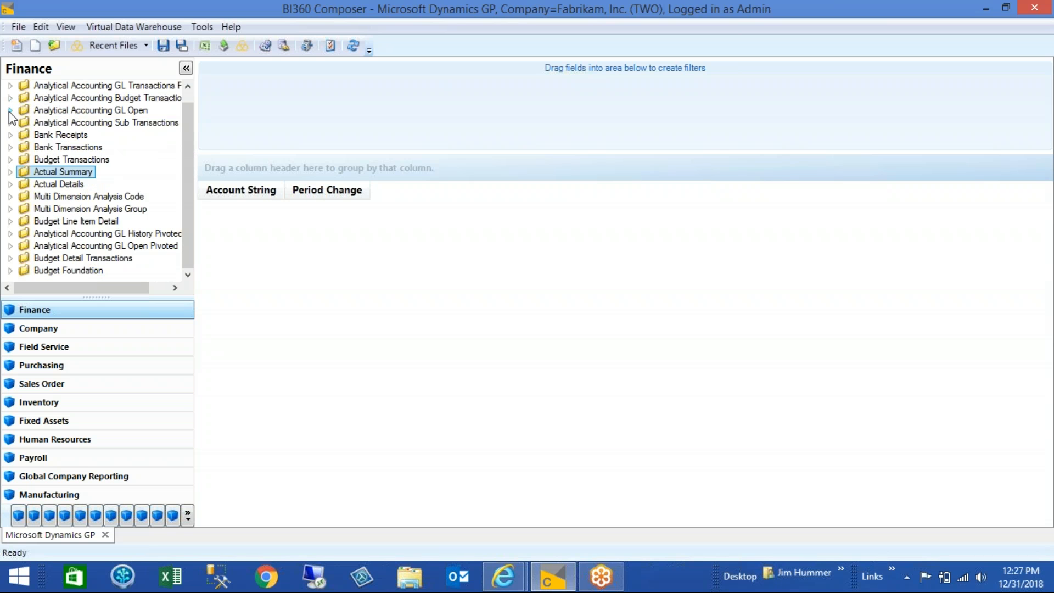
click(10, 159)
drag(77, 245, 456, 214)
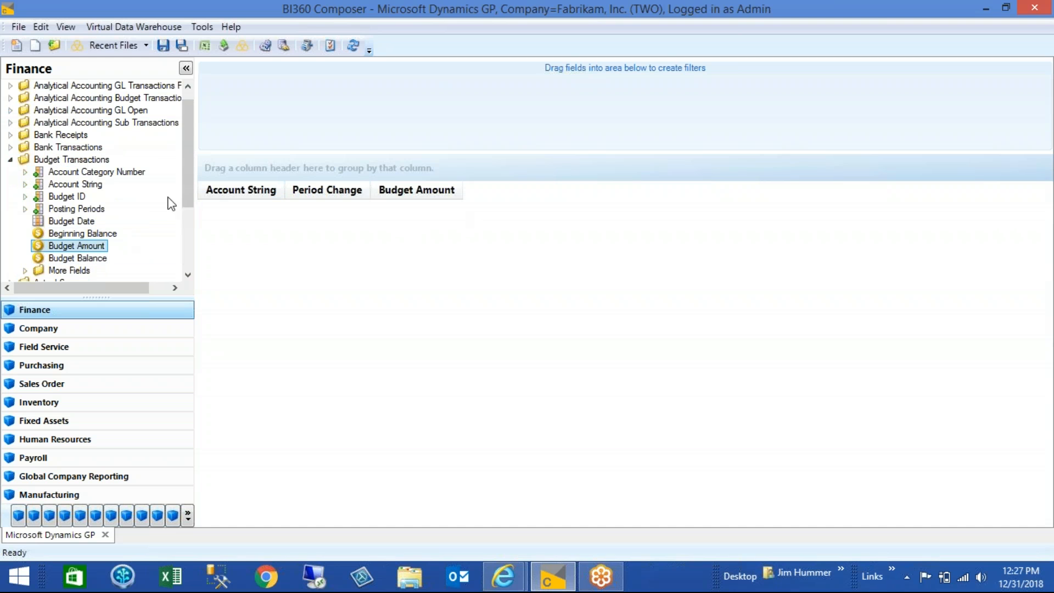
Filter the report by Posting Periods 201401 using the Budget Transactions field, and refresh the data
drag(77, 210, 442, 104)
text(201401)
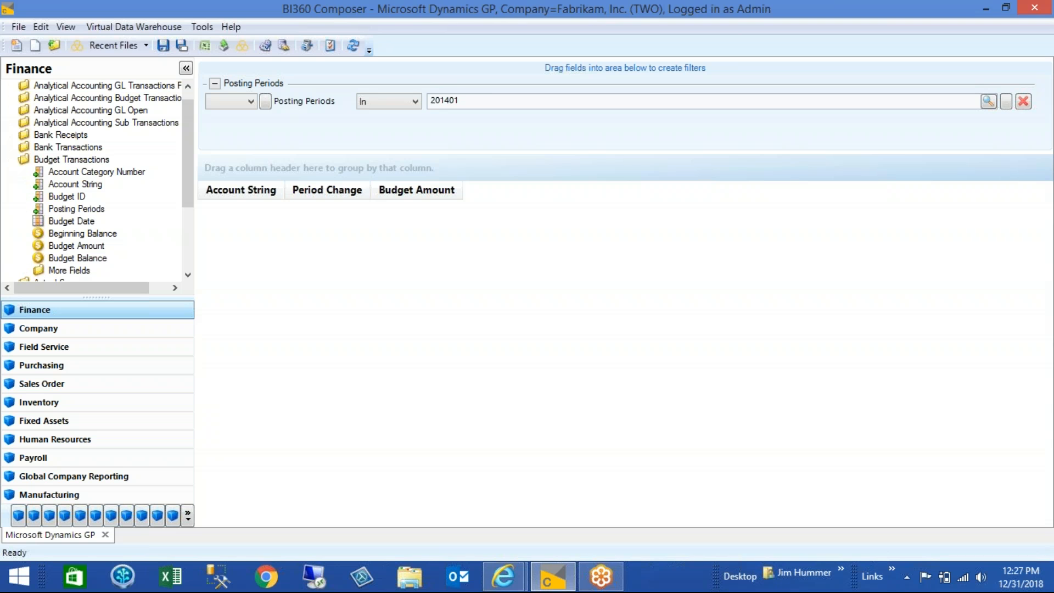
click(353, 45)
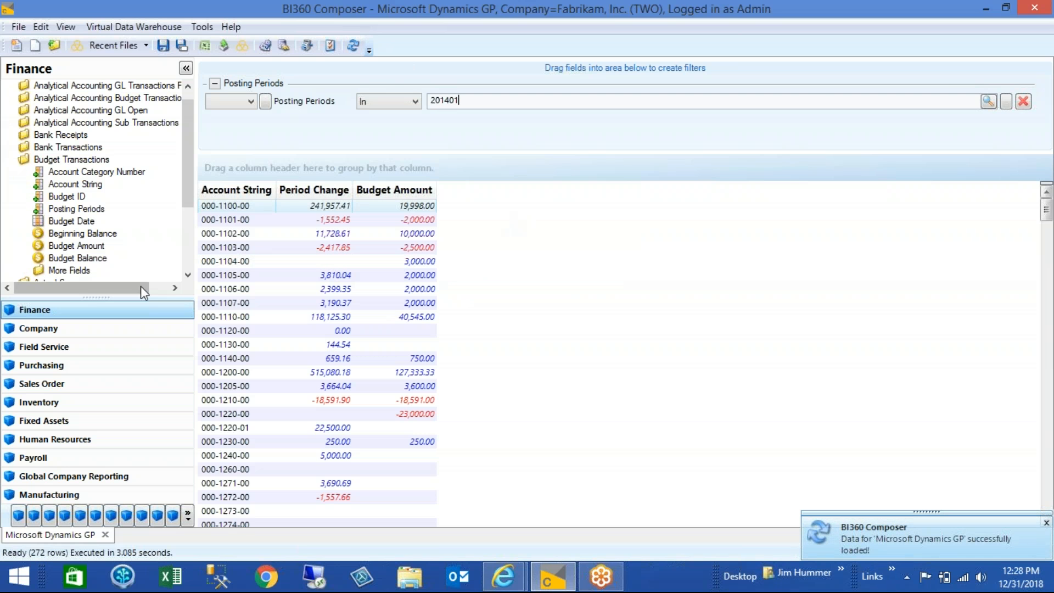
Add the Var2 KPI from the Variance2 group as a column after Budget Amount and refresh the data
click(187, 516)
click(227, 469)
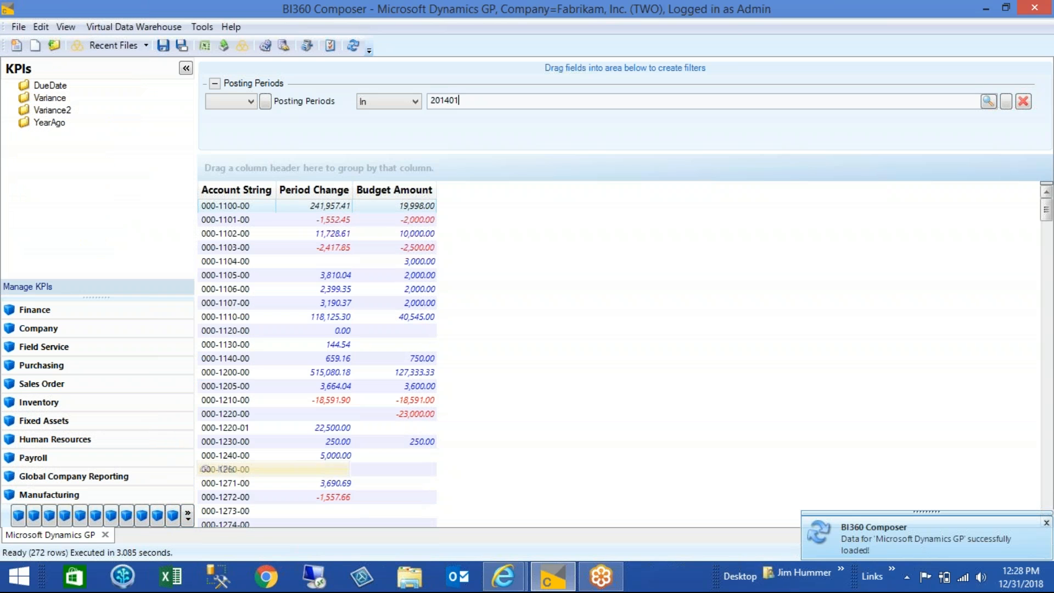
click(11, 110)
drag(40, 119, 500, 252)
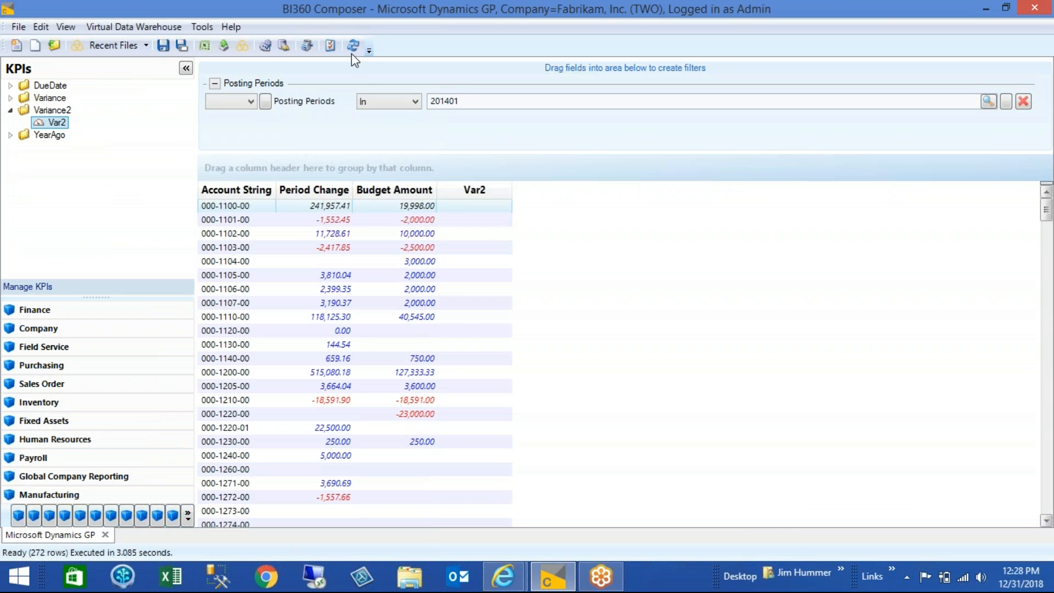
click(353, 52)
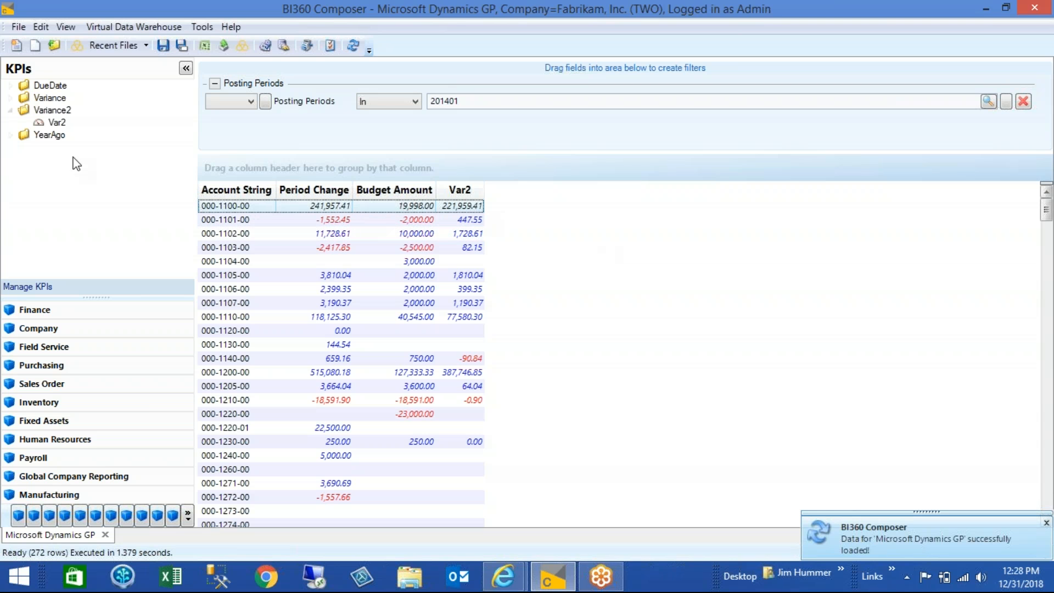
drag(54, 123, 276, 134)
drag(278, 131, 75, 154)
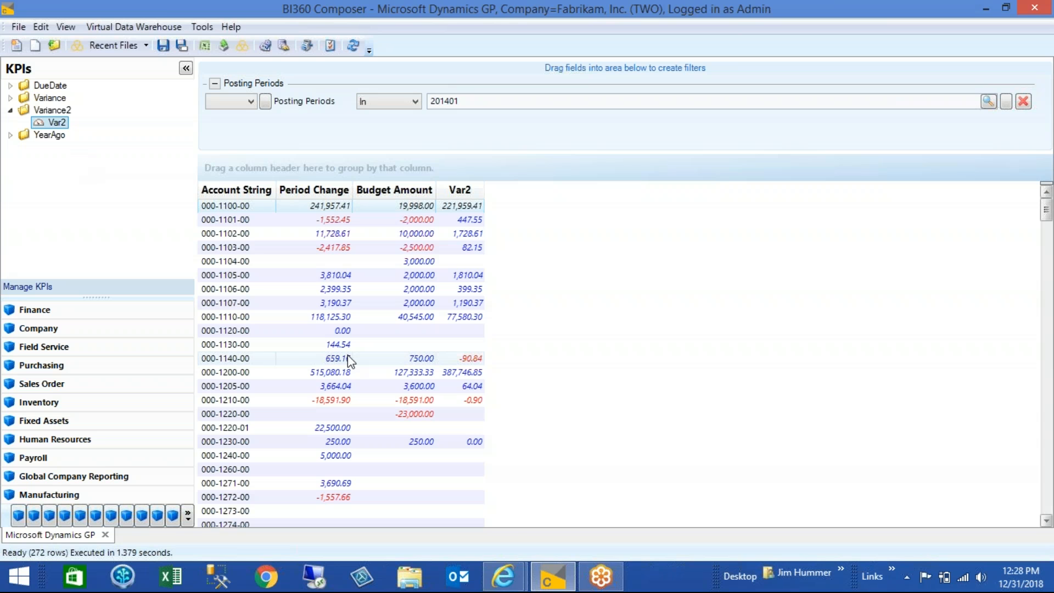
Switch to the OneStop Reporting portal in Internet Explorer and create a dashboard configured with the GP data connection
click(509, 575)
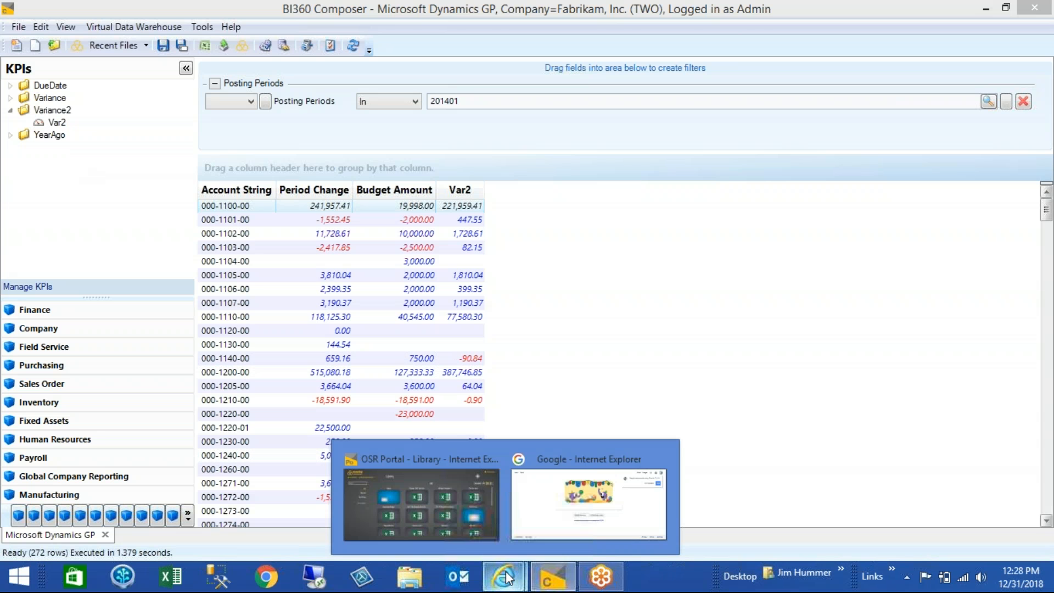
click(451, 468)
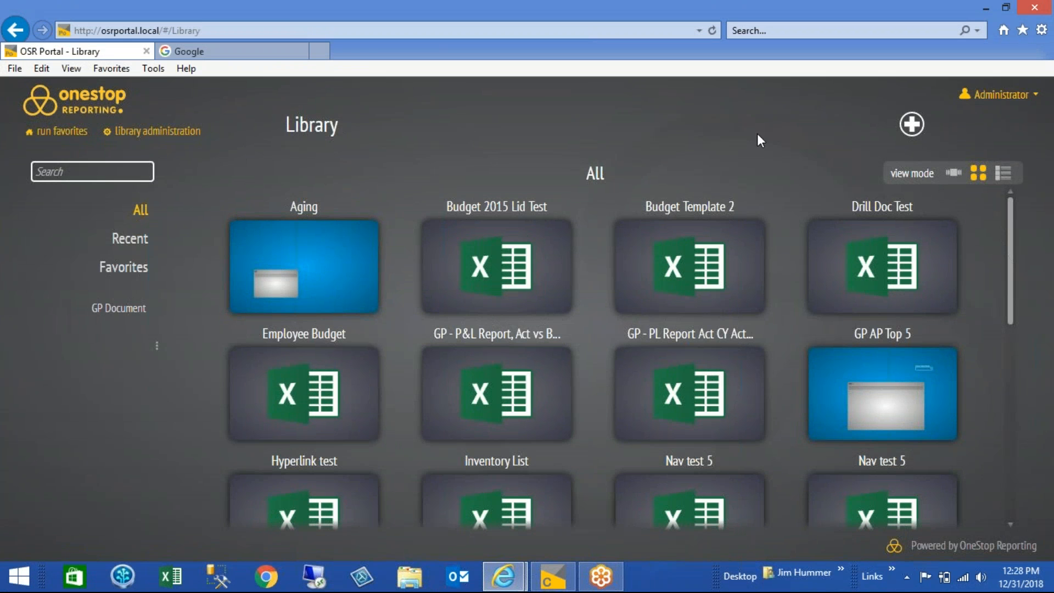
click(911, 127)
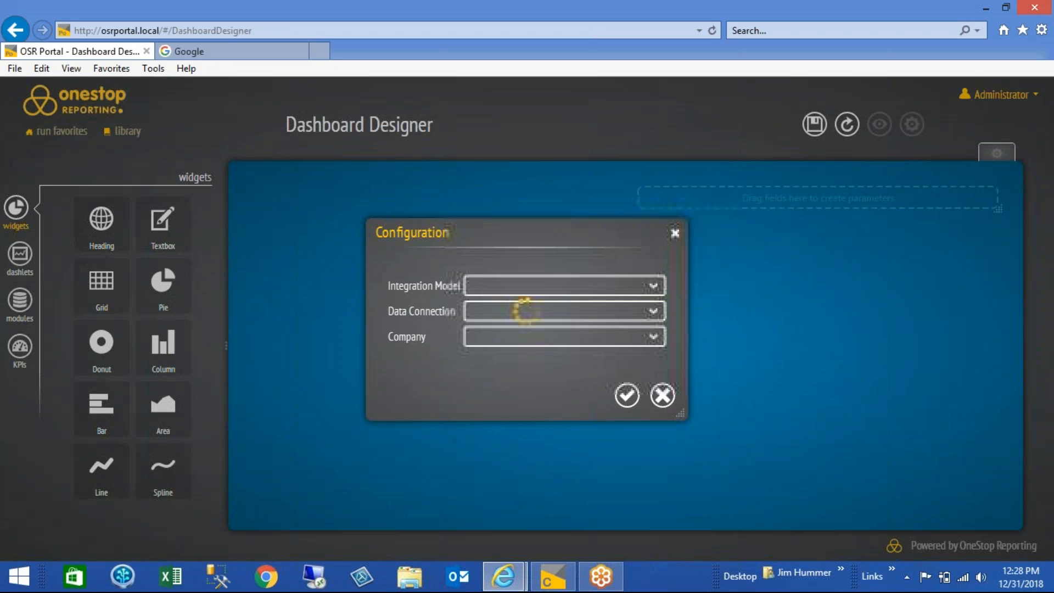
click(643, 311)
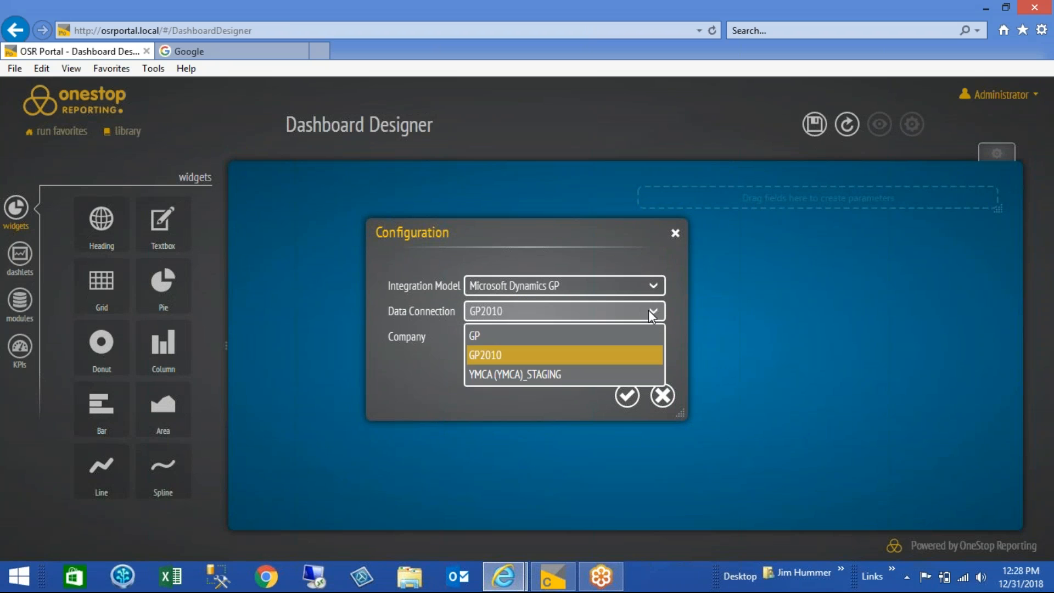
click(624, 333)
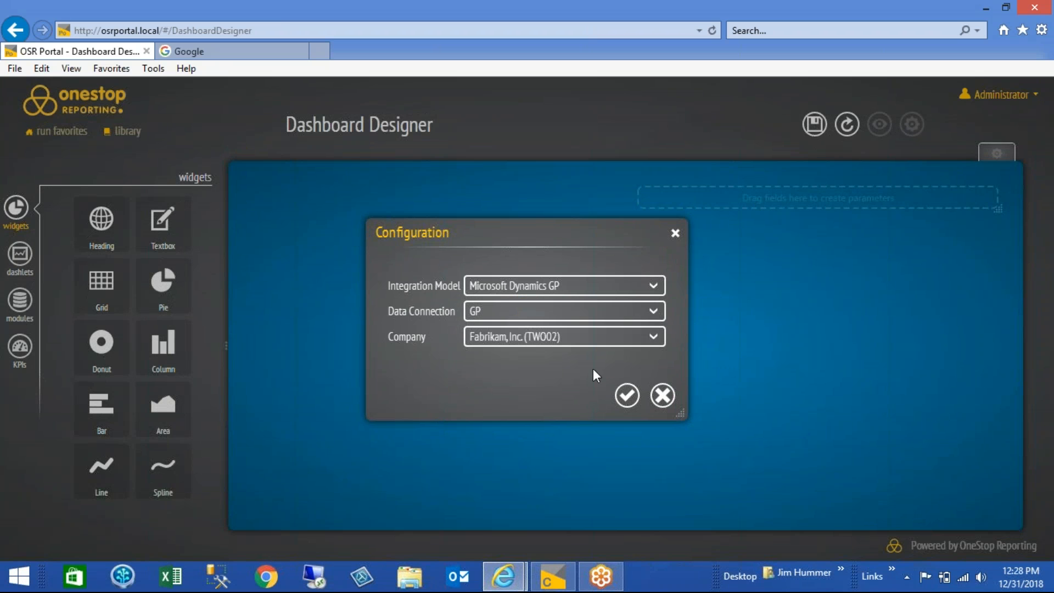
click(627, 395)
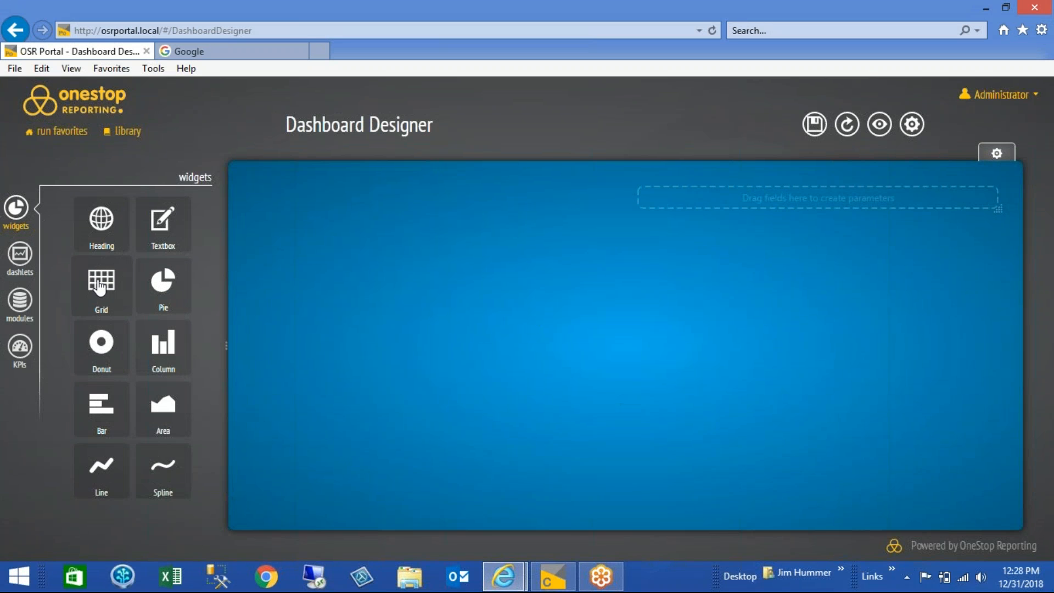
Place a grid widget on the dashboard and add Account String from Finance's Actual Summary as its first column
drag(99, 287, 440, 299)
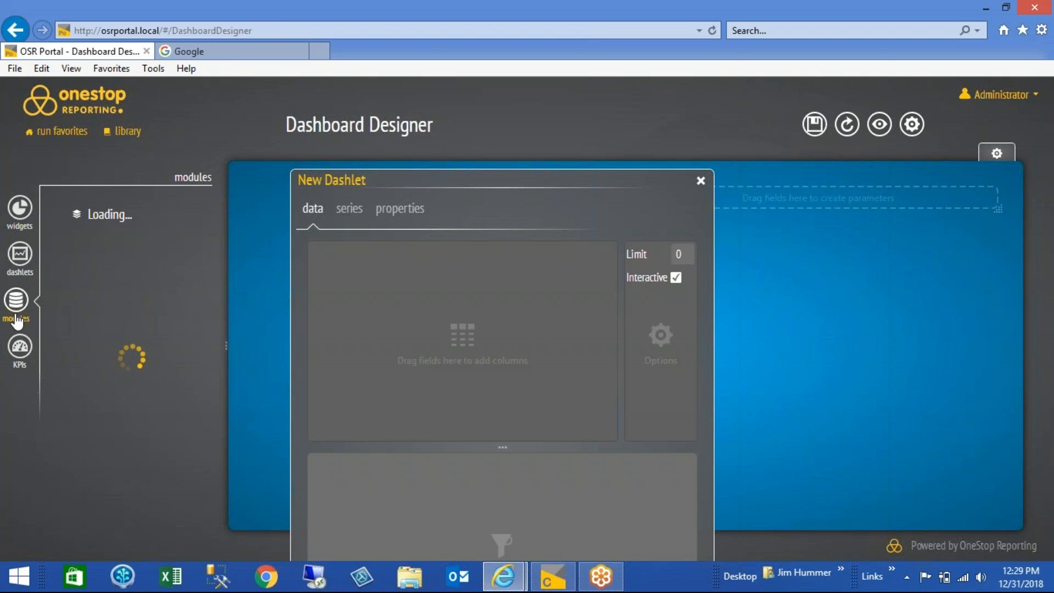
click(17, 347)
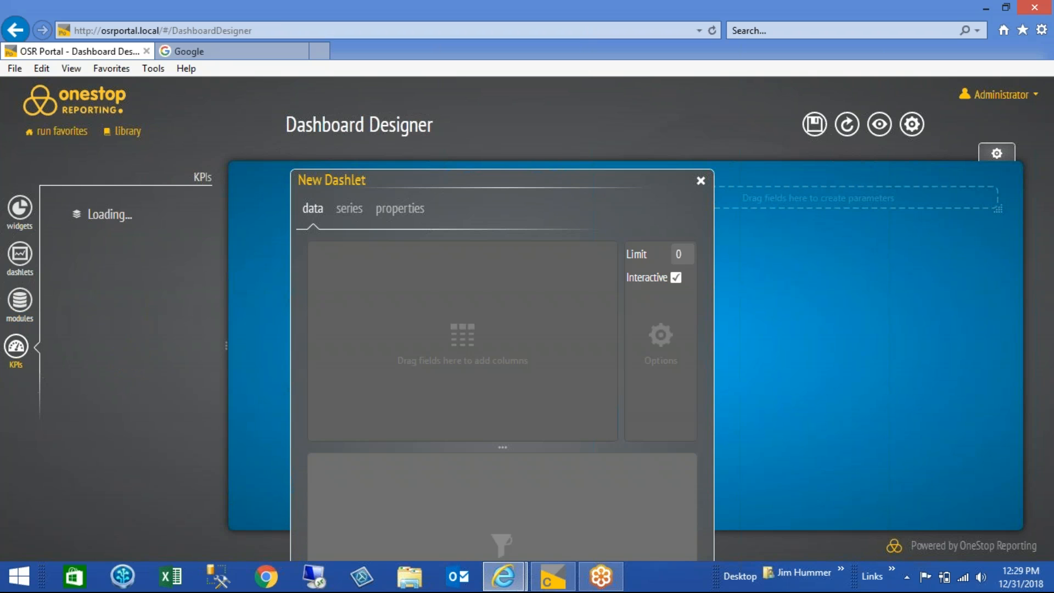
click(20, 302)
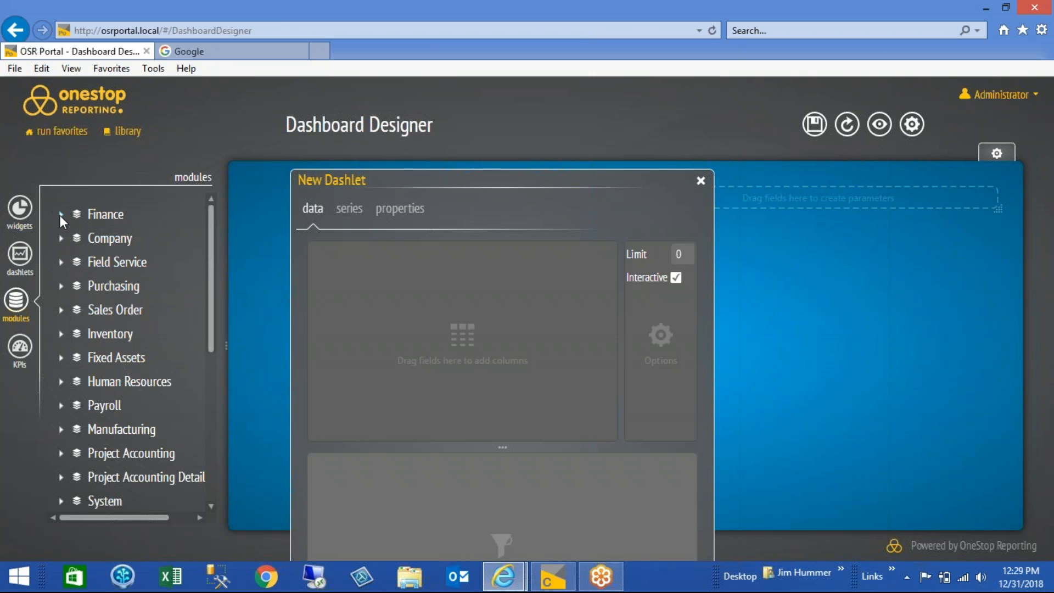
click(61, 215)
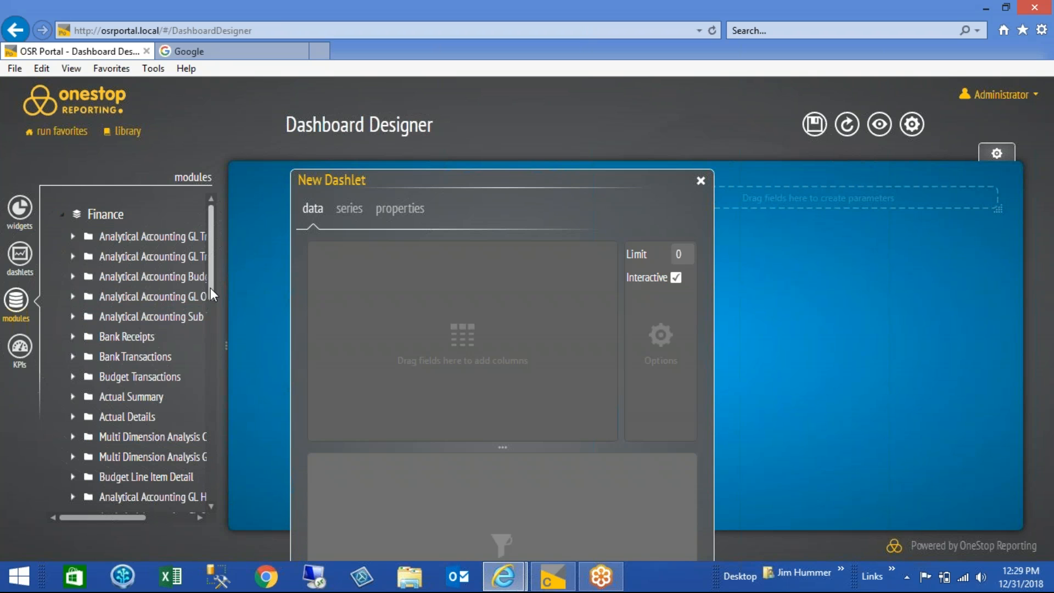
click(74, 397)
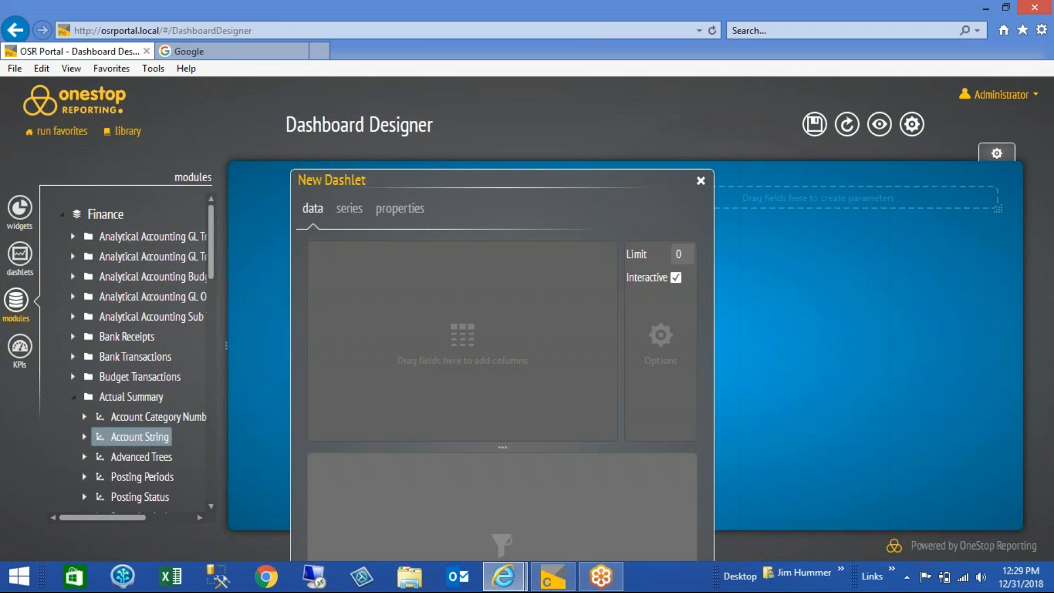
click(137, 440)
drag(139, 441, 341, 259)
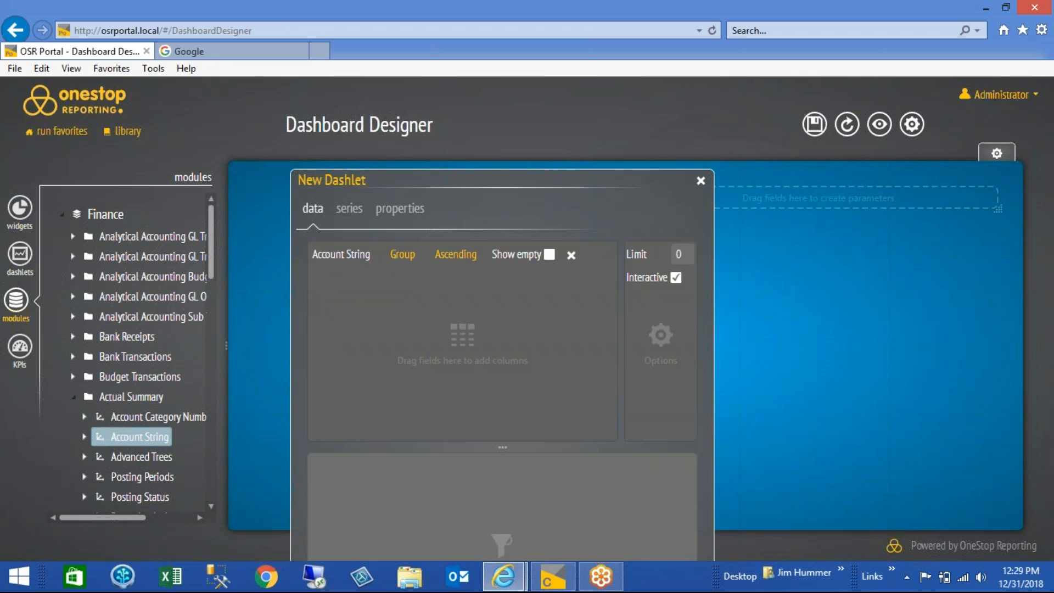
Add Account Description from Account String and Period Change from Actual Summary as the grid's following columns
click(84, 437)
drag(210, 269, 210, 286)
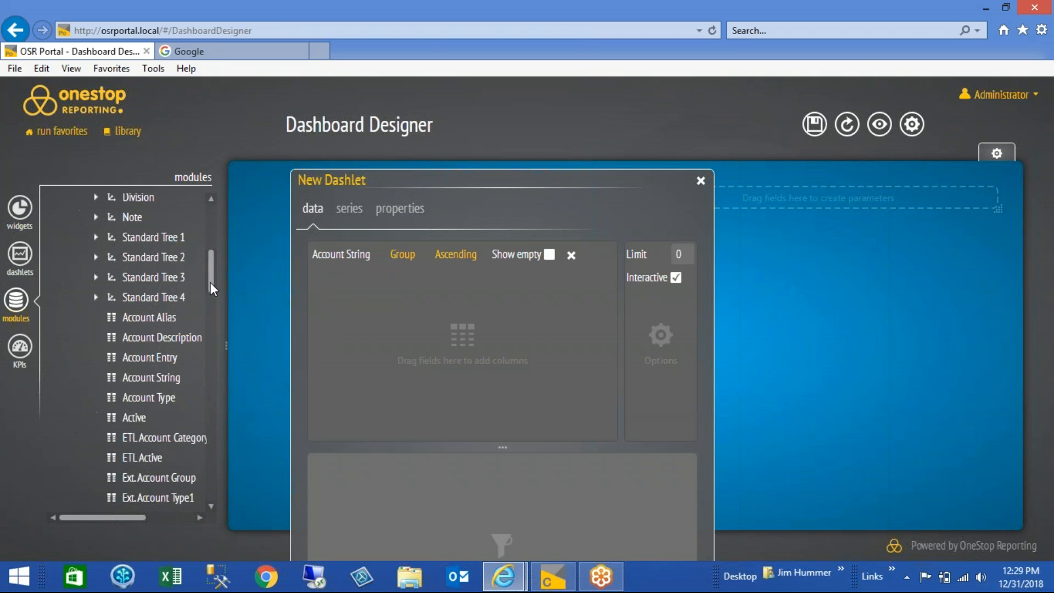
drag(176, 337, 341, 283)
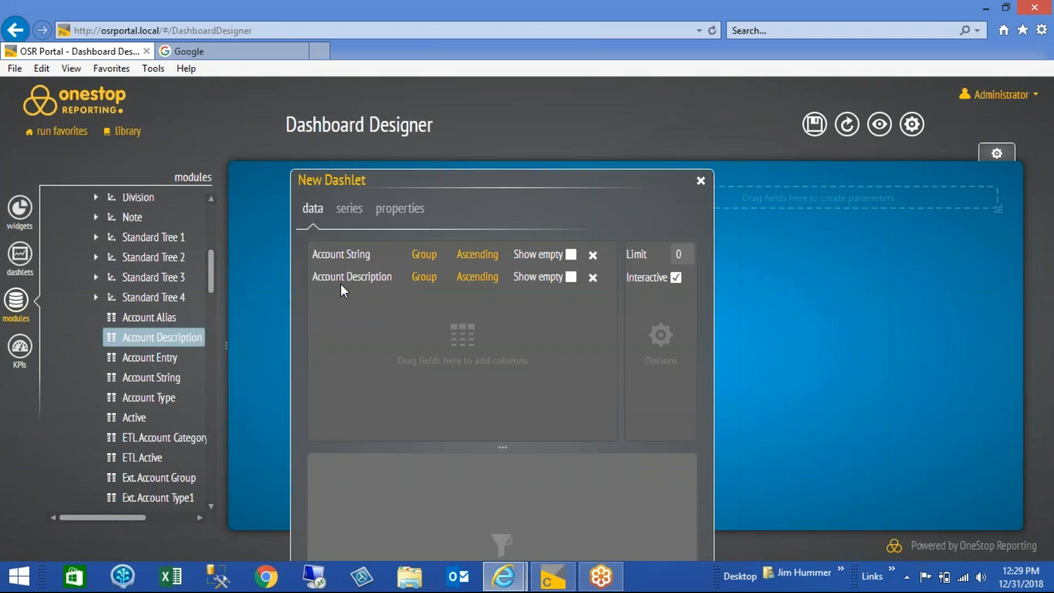
drag(210, 272, 206, 250)
click(84, 274)
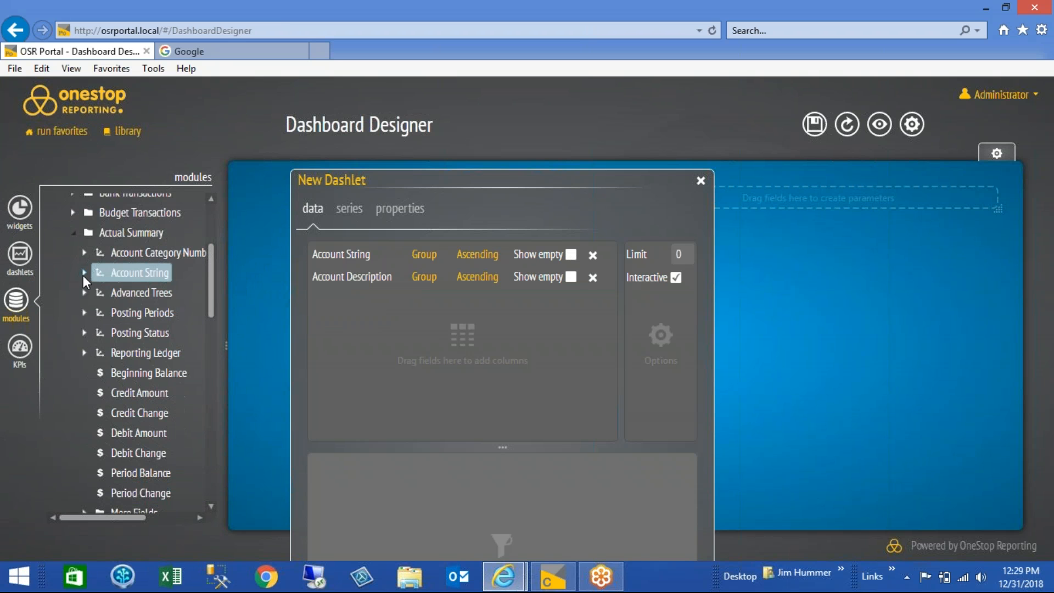
drag(212, 291, 212, 313)
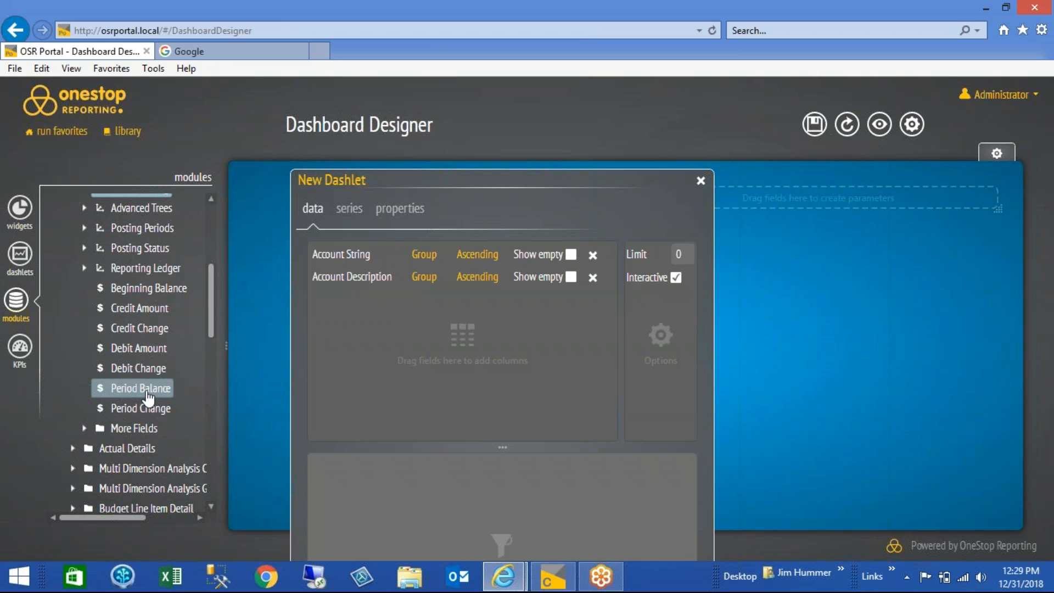
drag(142, 407, 352, 310)
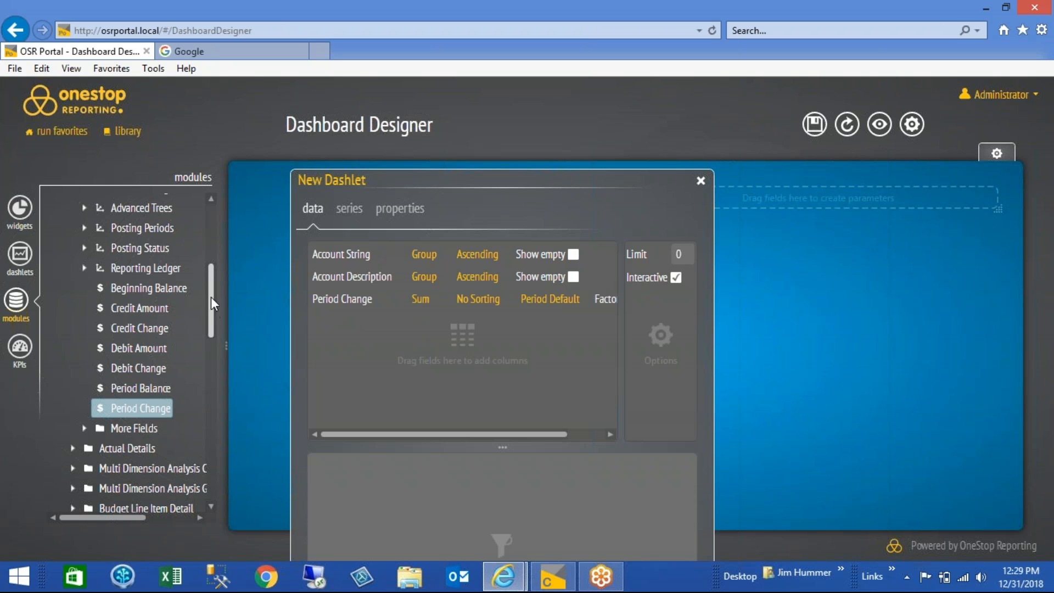
Add Budget Amount from Finance's Budget Transactions as a grid column after Period Change
drag(211, 297, 211, 275)
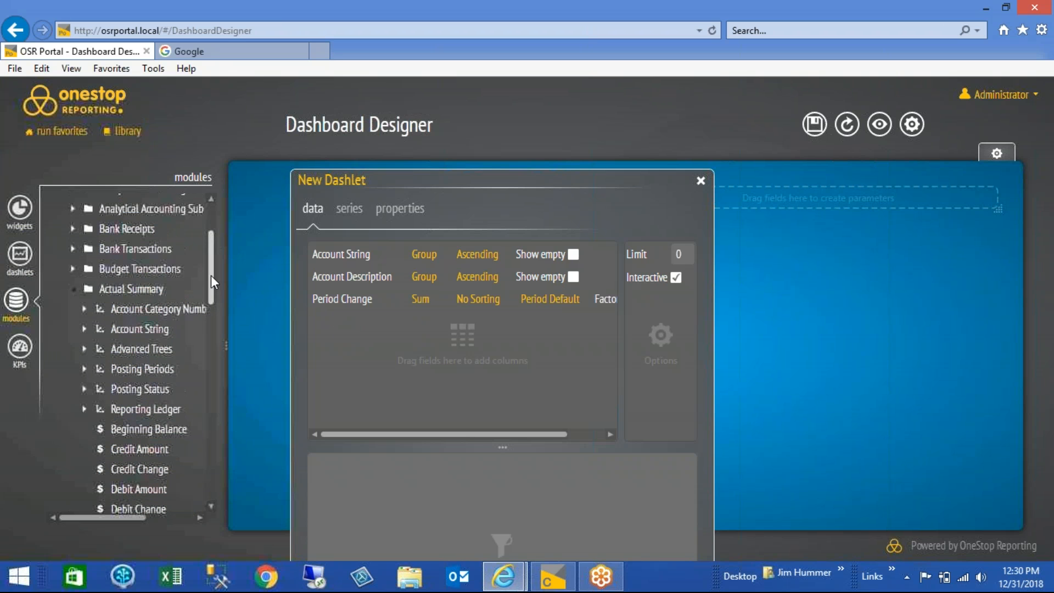
click(72, 290)
click(72, 269)
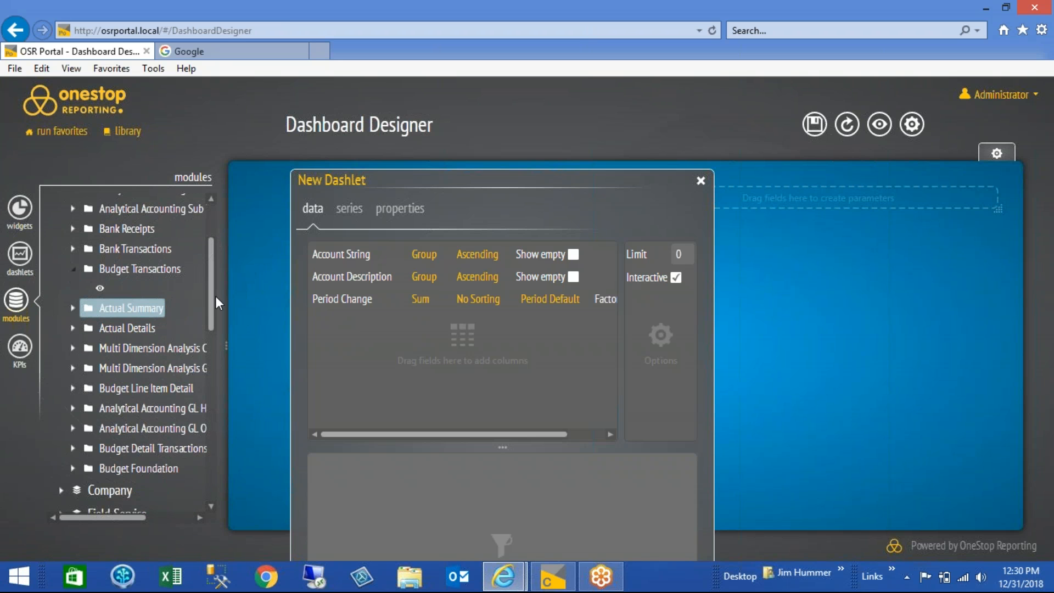
drag(210, 292, 209, 314)
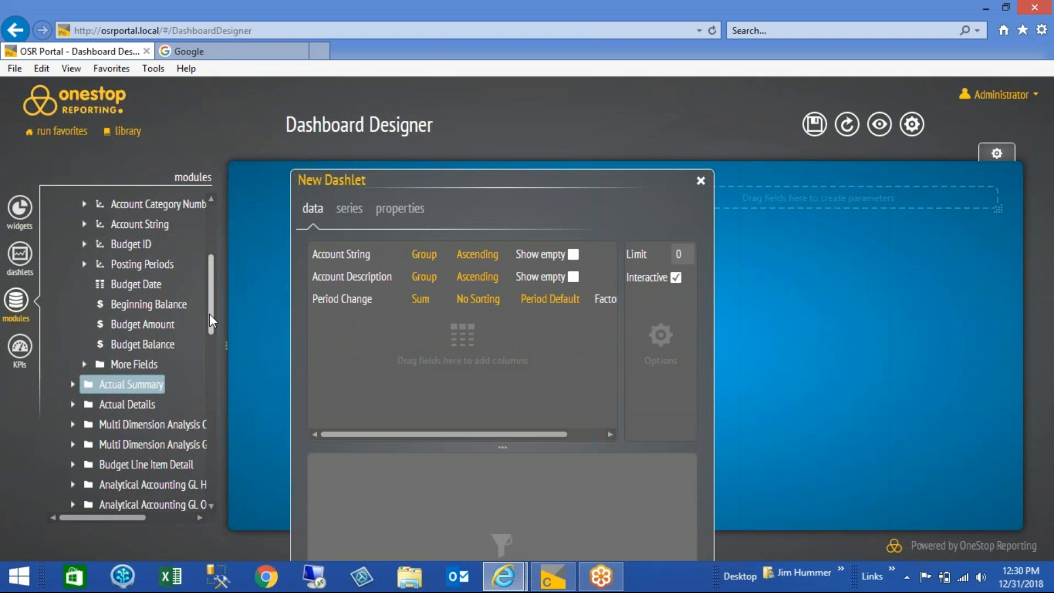
drag(144, 327, 341, 328)
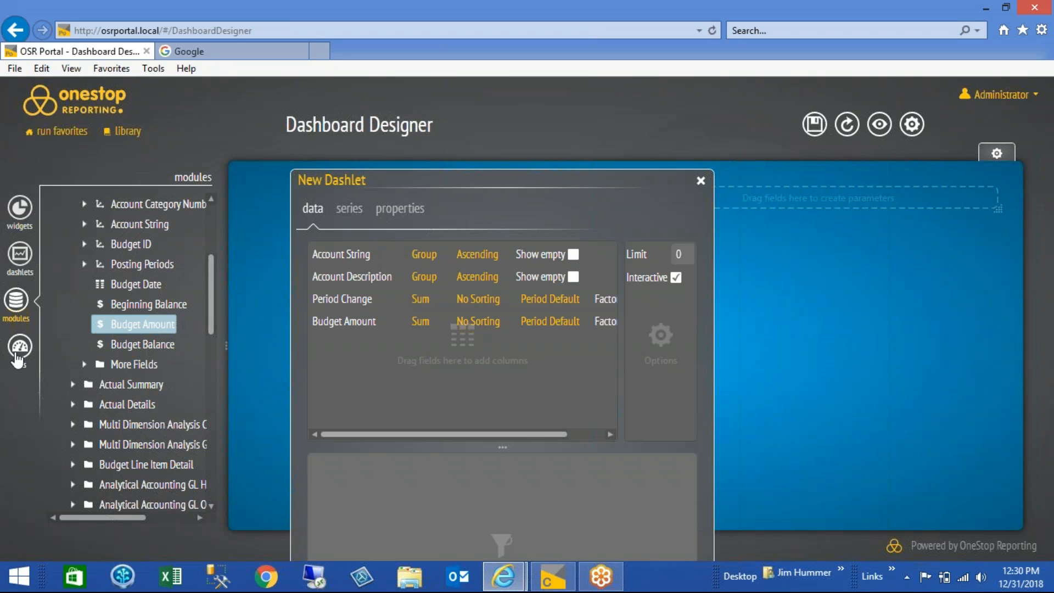
Add the Var2 KPI from the Variance2 group as the grid's last column
click(18, 351)
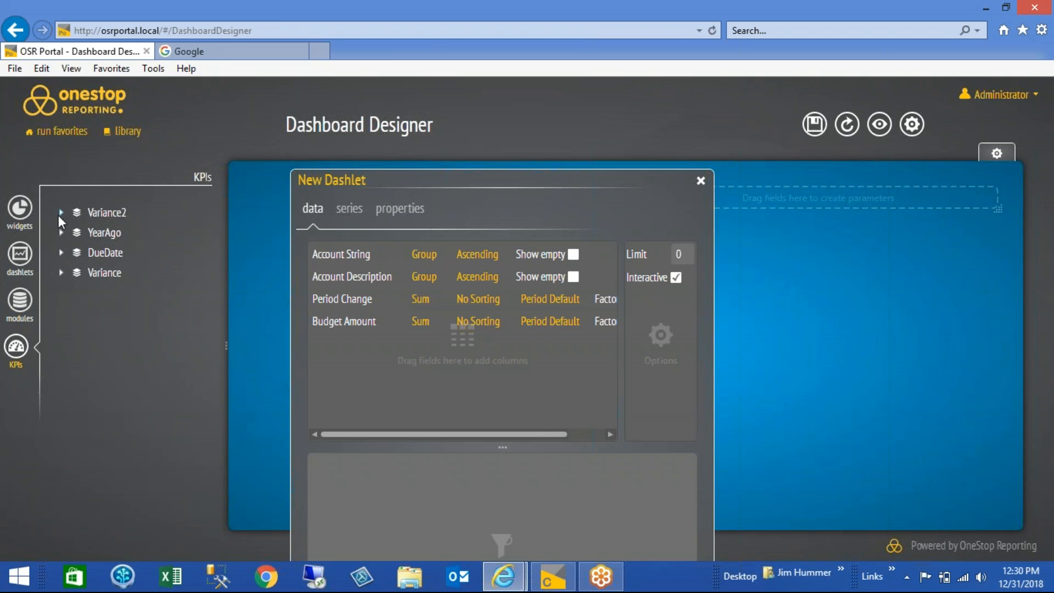
click(61, 212)
drag(110, 240, 345, 347)
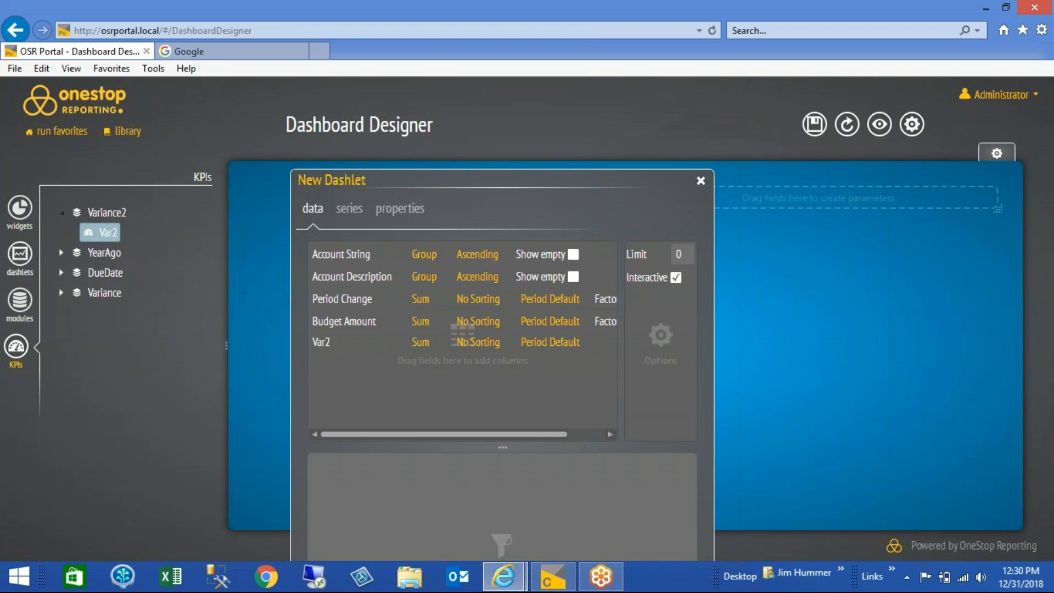
Add dashlet filters for Posting Periods from Budget Transactions and for the Var2 KPI, setting the Var2 condition to >= 5000
click(21, 303)
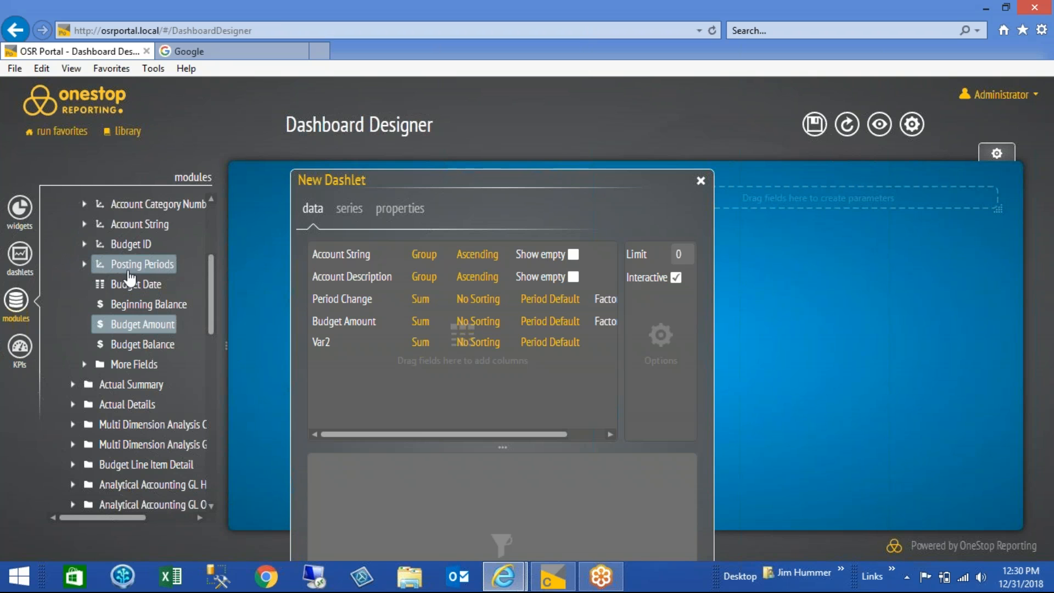
drag(130, 273, 385, 490)
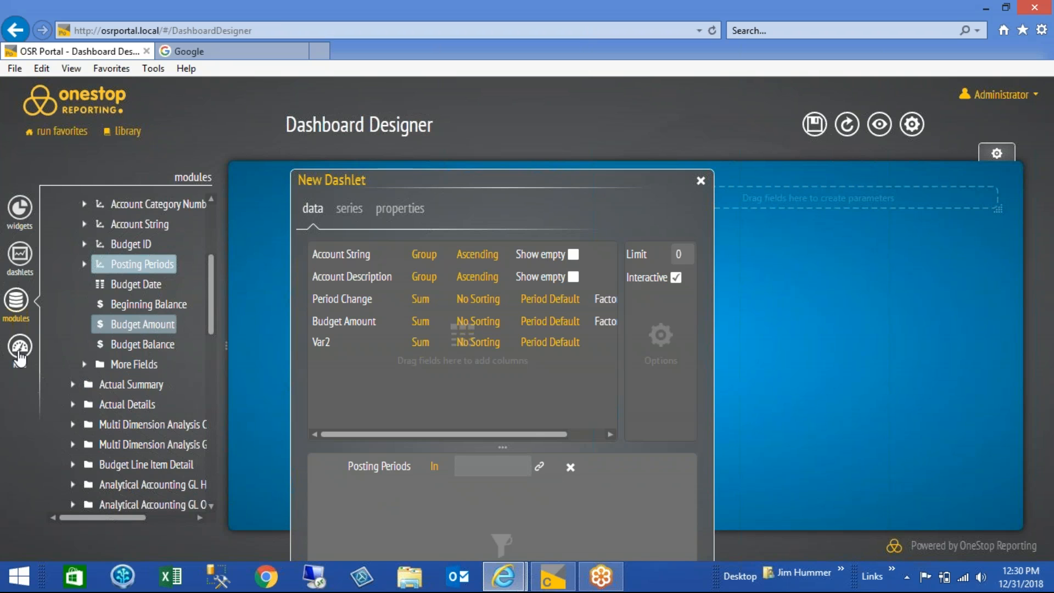
click(19, 354)
drag(109, 232, 389, 505)
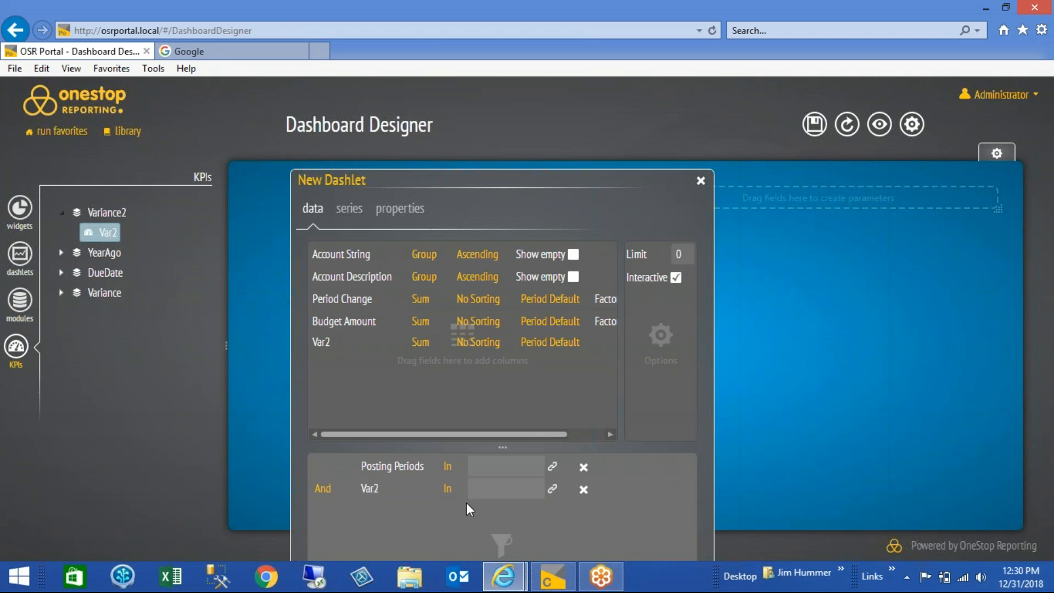
click(457, 488)
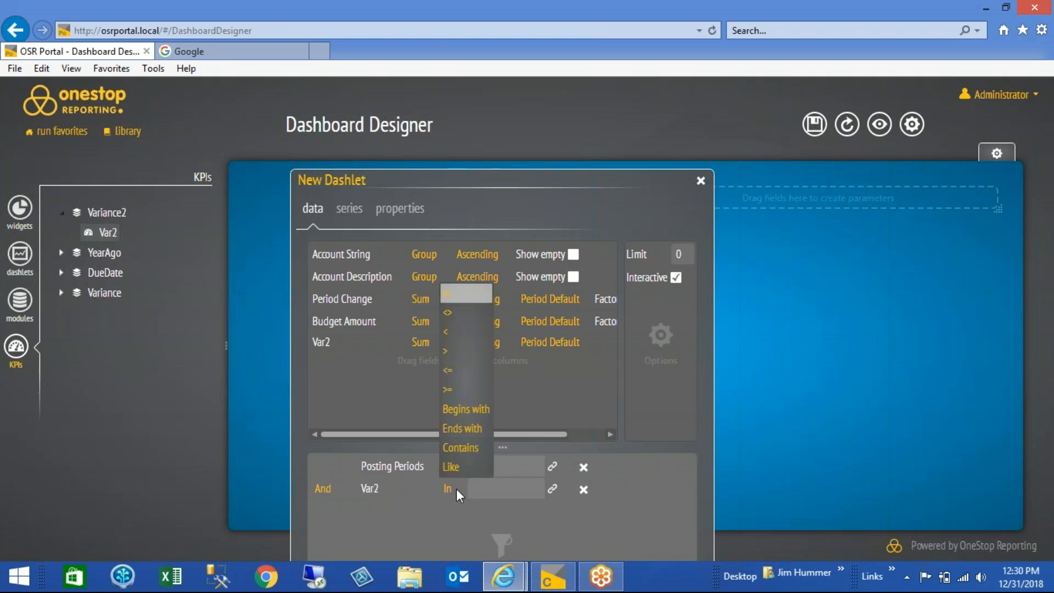
click(458, 390)
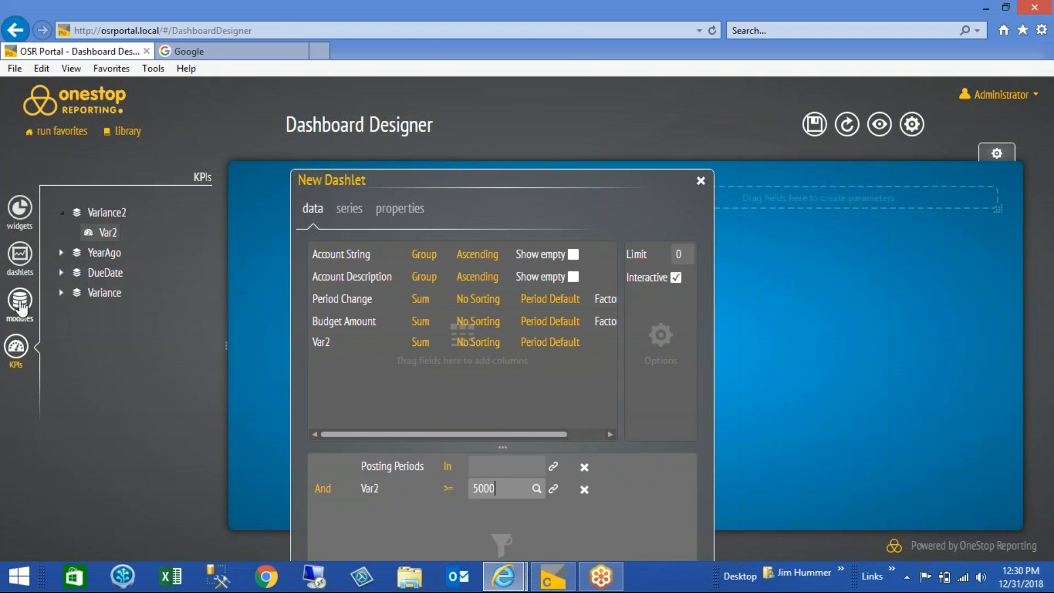
Add Account from Budget Transactions' Account String as a third dashlet filter
click(20, 305)
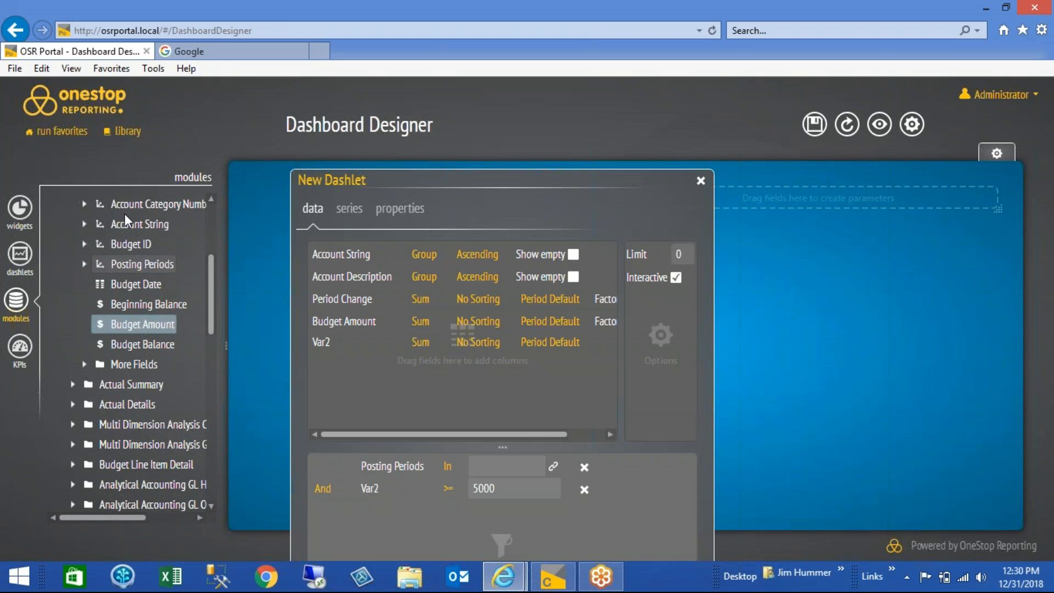
click(85, 224)
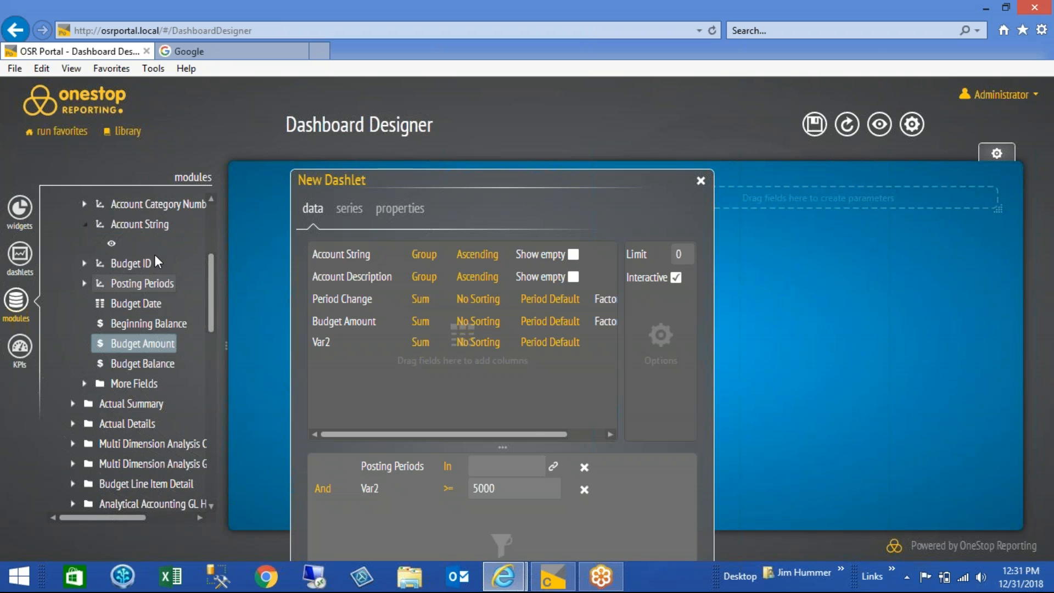
click(136, 248)
drag(136, 250, 371, 516)
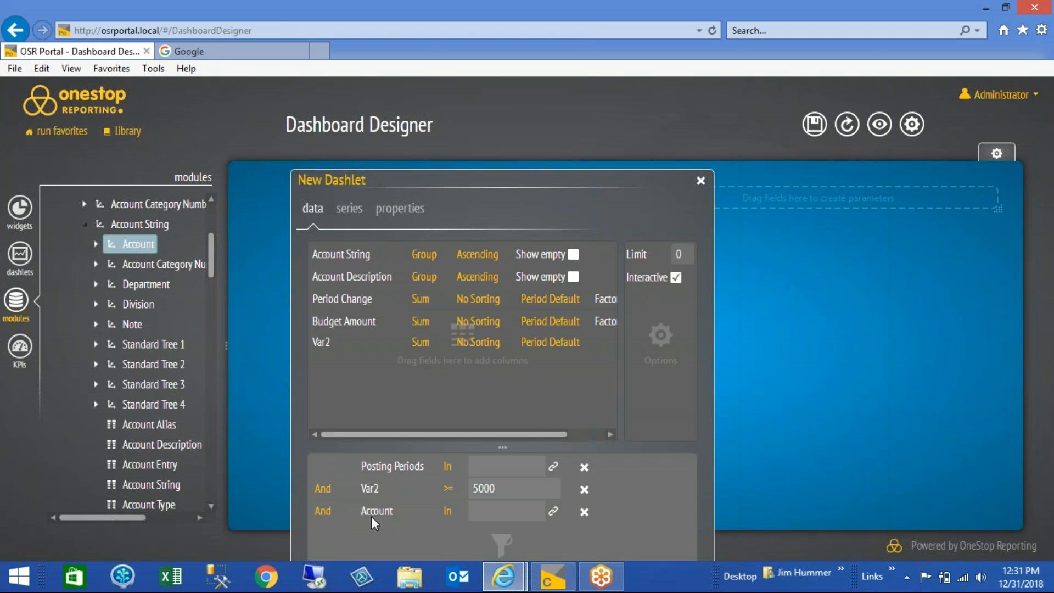
click(458, 512)
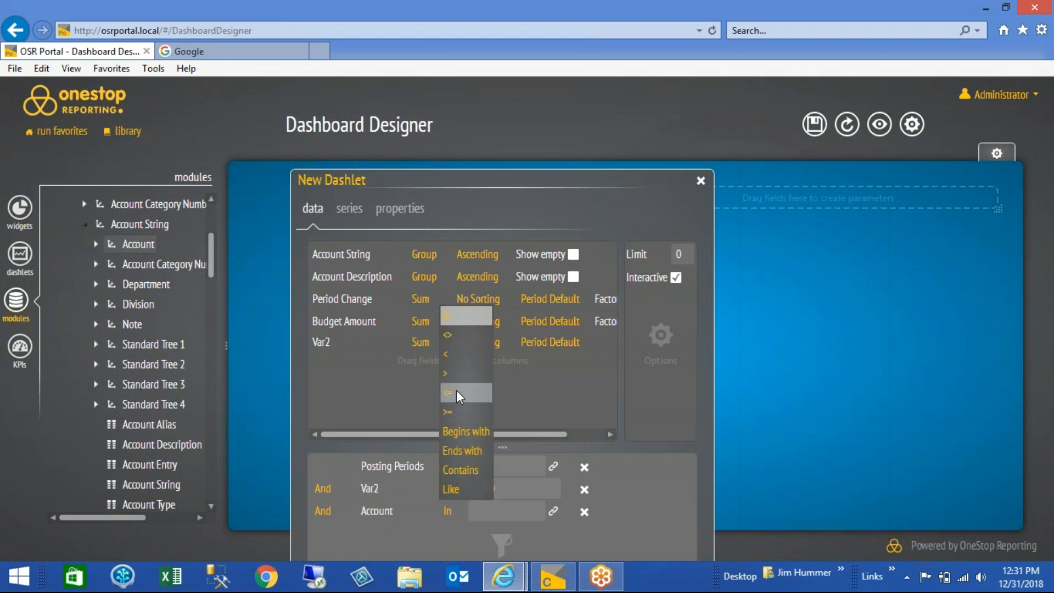
click(453, 413)
click(497, 511)
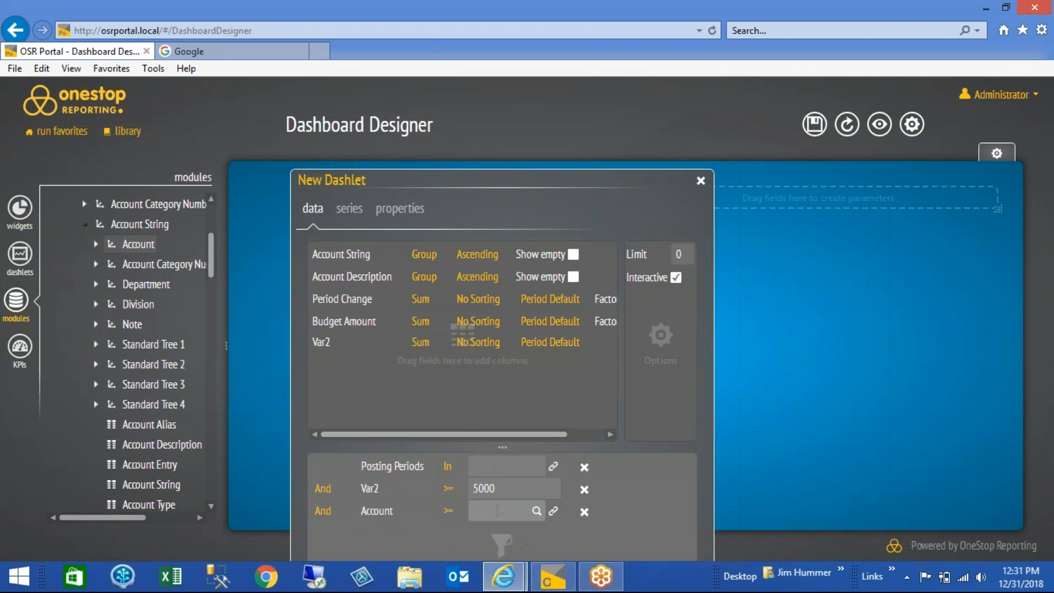
click(459, 513)
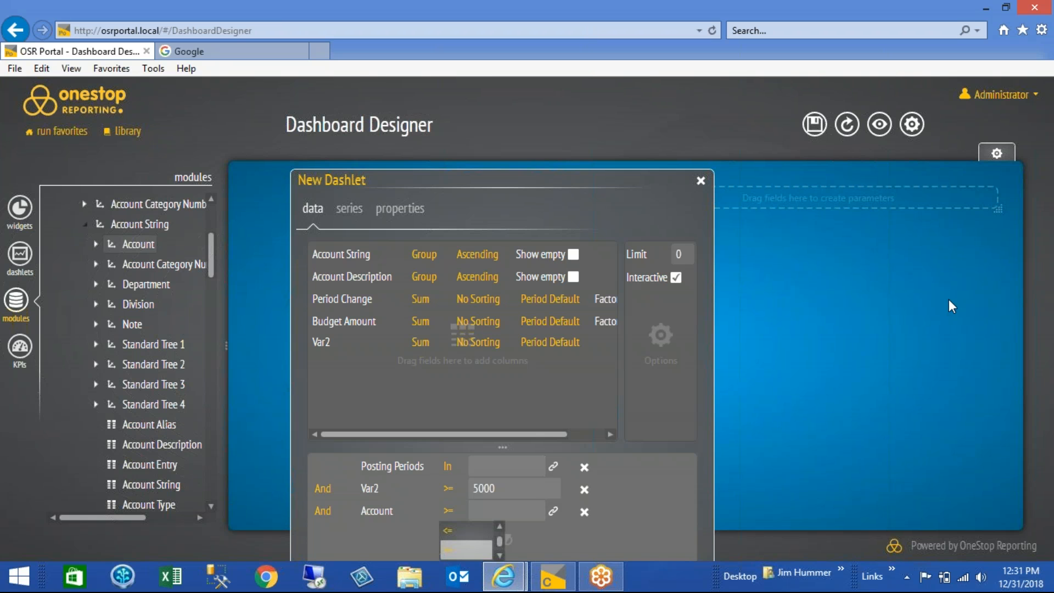
click(823, 346)
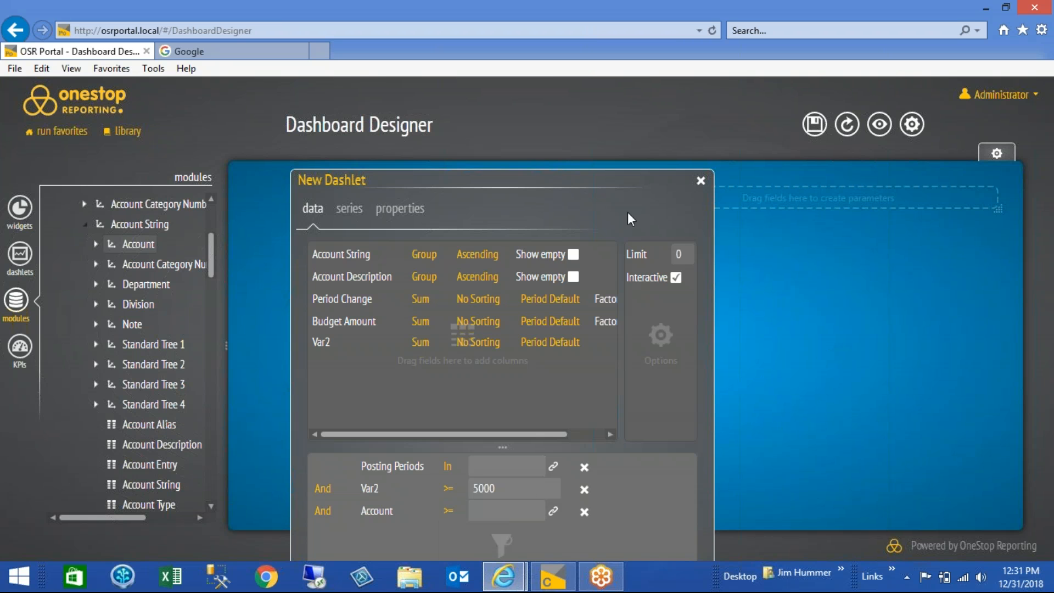
Set the Account filter to Begins with 4 and close the dashlet settings
drag(603, 186, 597, 161)
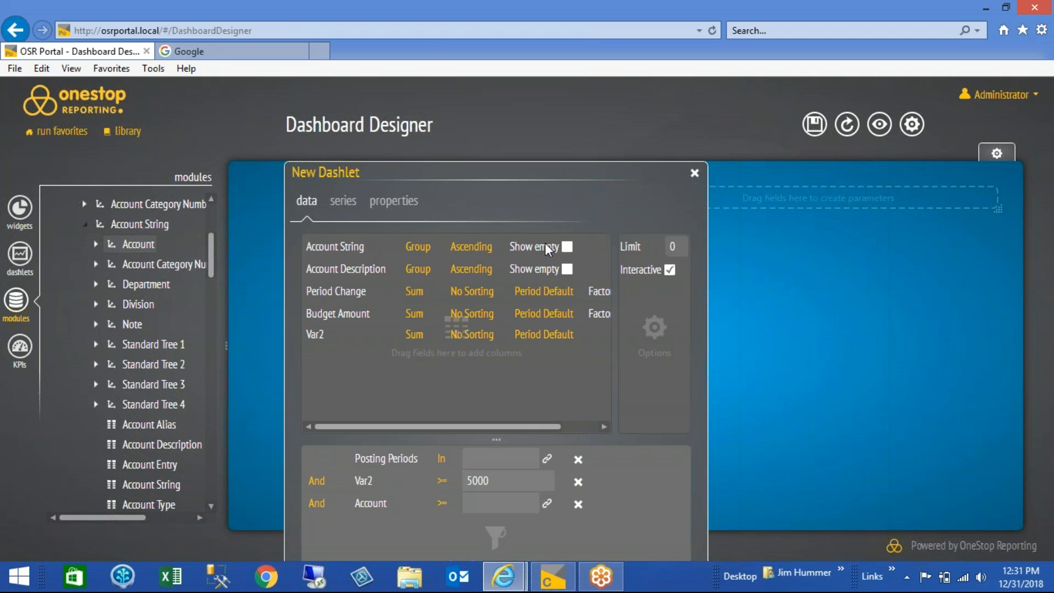
click(452, 504)
scroll(451, 508, down, 3)
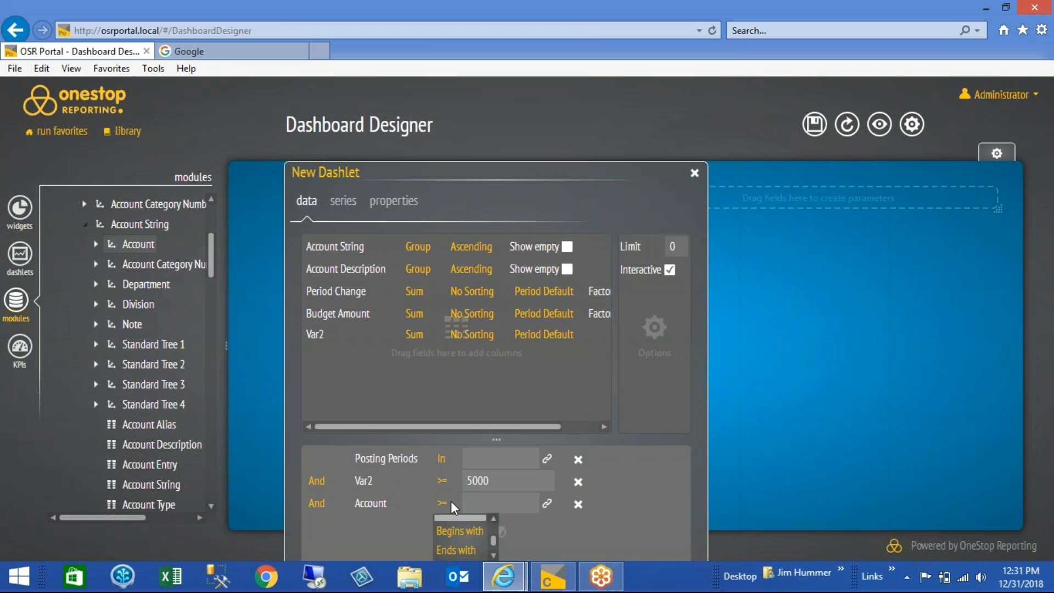
click(459, 531)
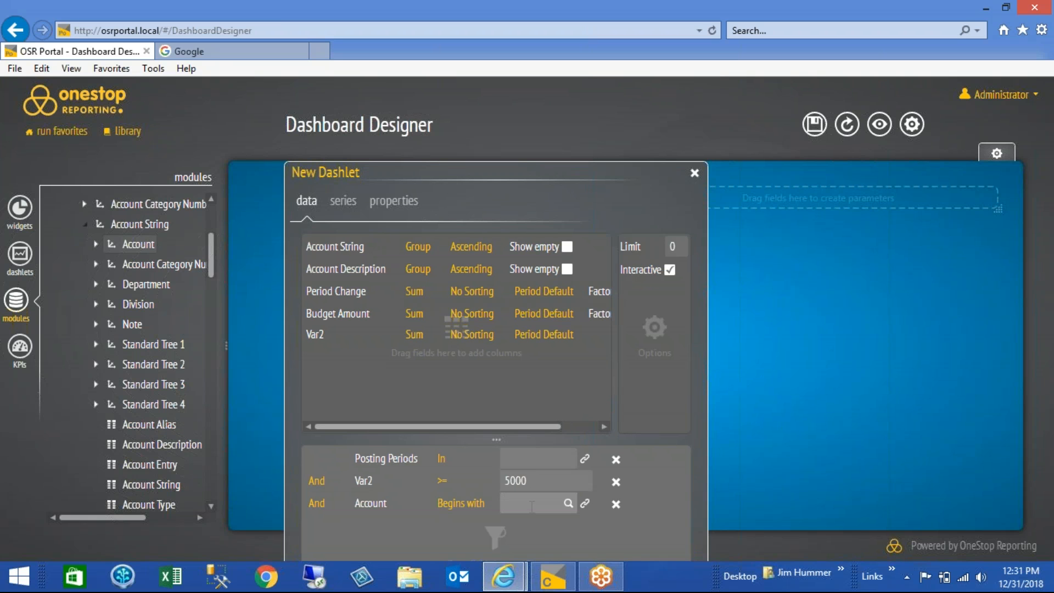
text(4)
click(695, 174)
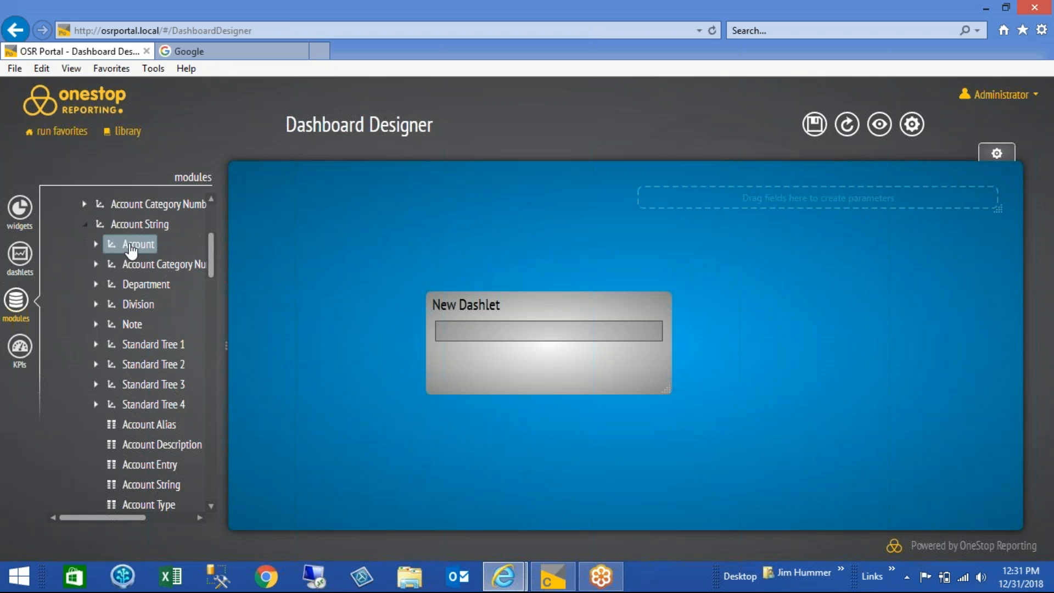
Add Posting Periods from Budget Transactions as a dashboard parameter and make the parameter area taller so its field fits
click(85, 224)
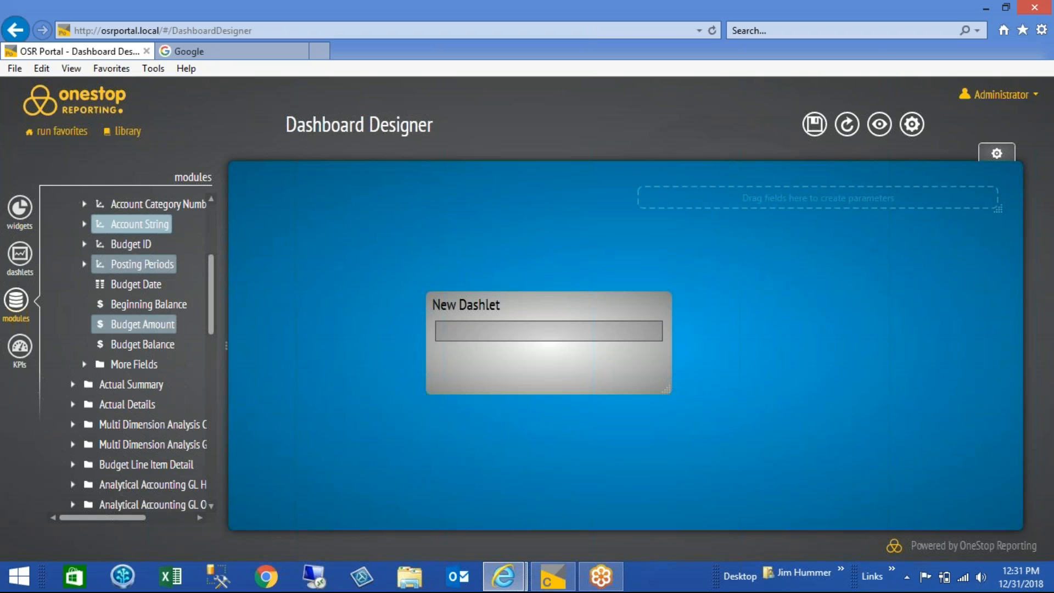
drag(137, 265, 768, 203)
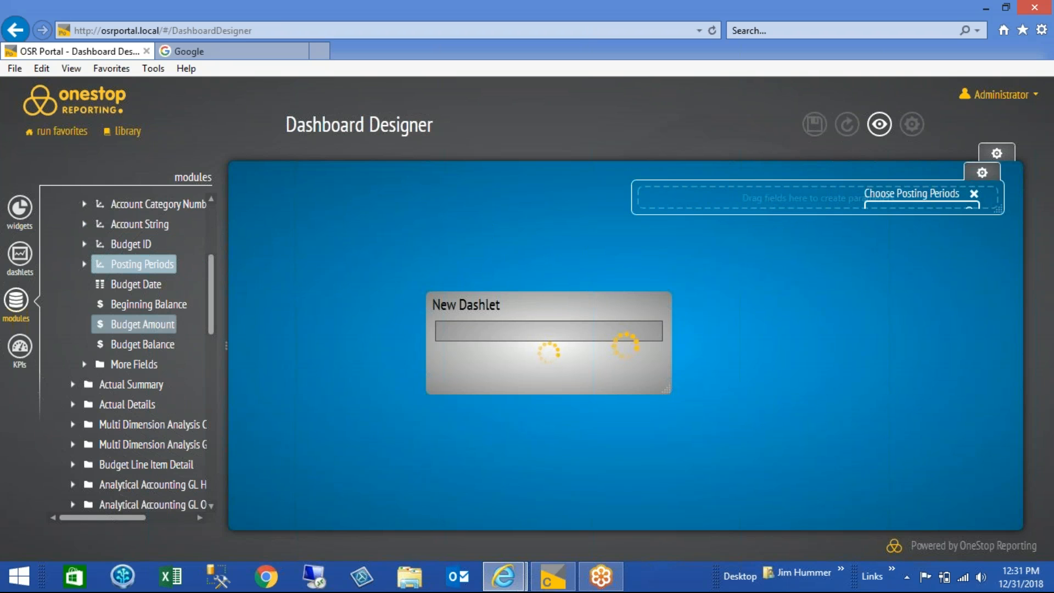
drag(998, 210, 999, 237)
mouse_move(509, 306)
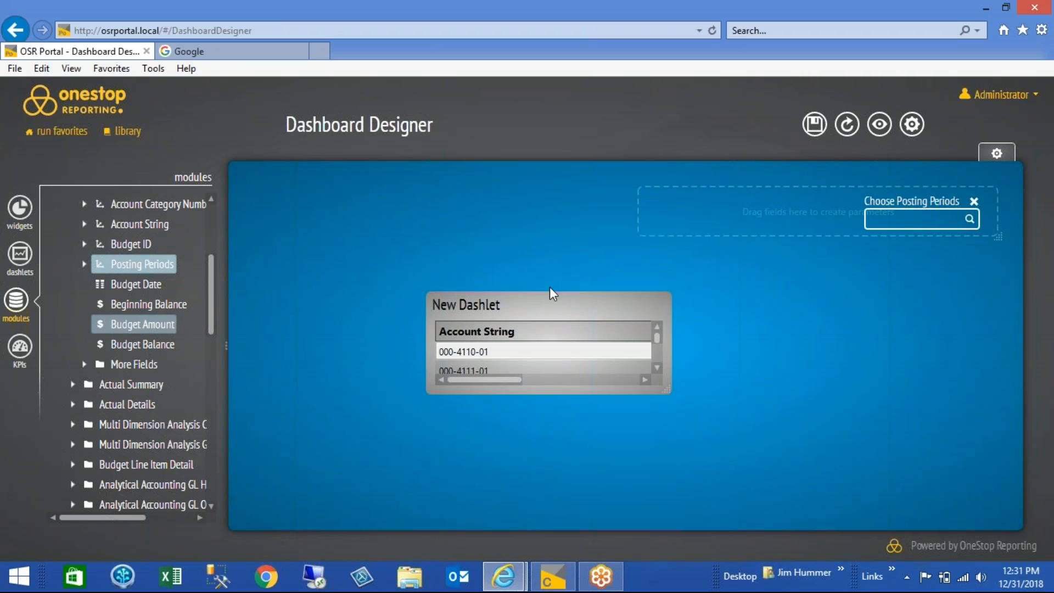
Move the dashlet to the dashboard's upper-left area, then resize it and its columns so all five grid columns fit
drag(554, 284, 374, 210)
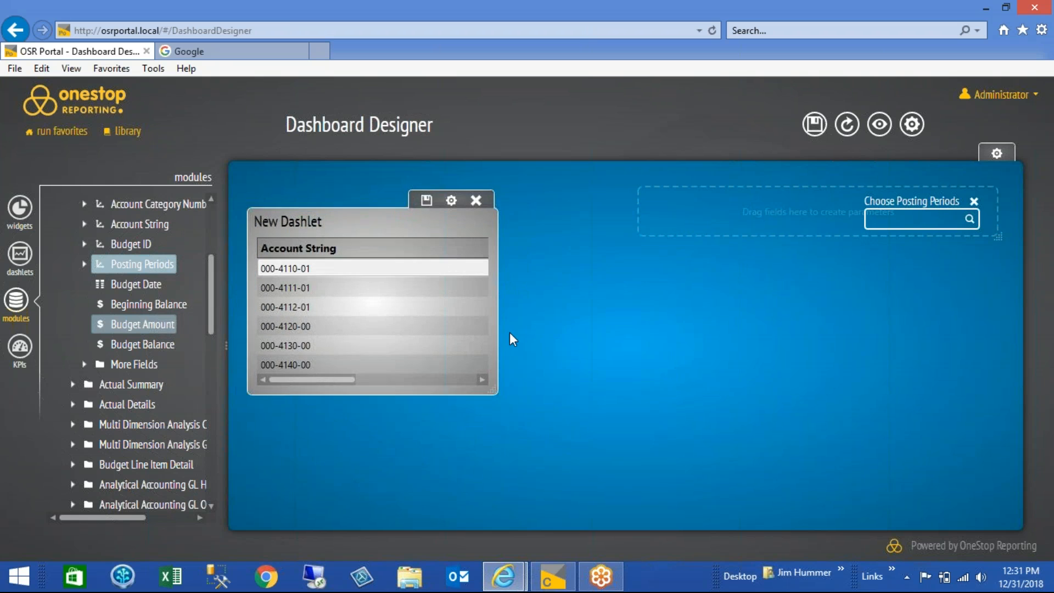
drag(489, 383, 631, 370)
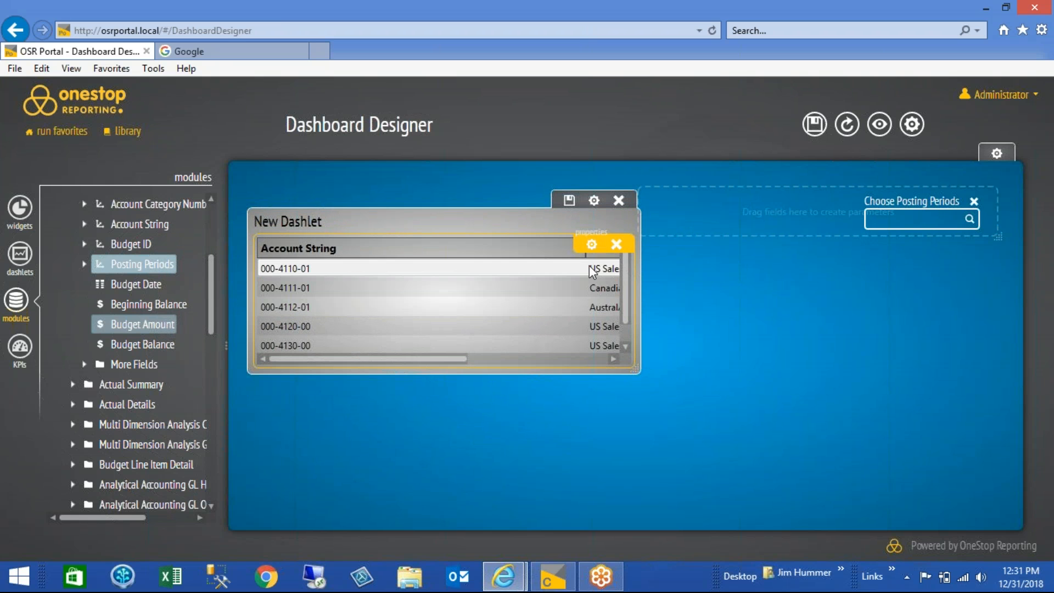
drag(584, 258, 352, 273)
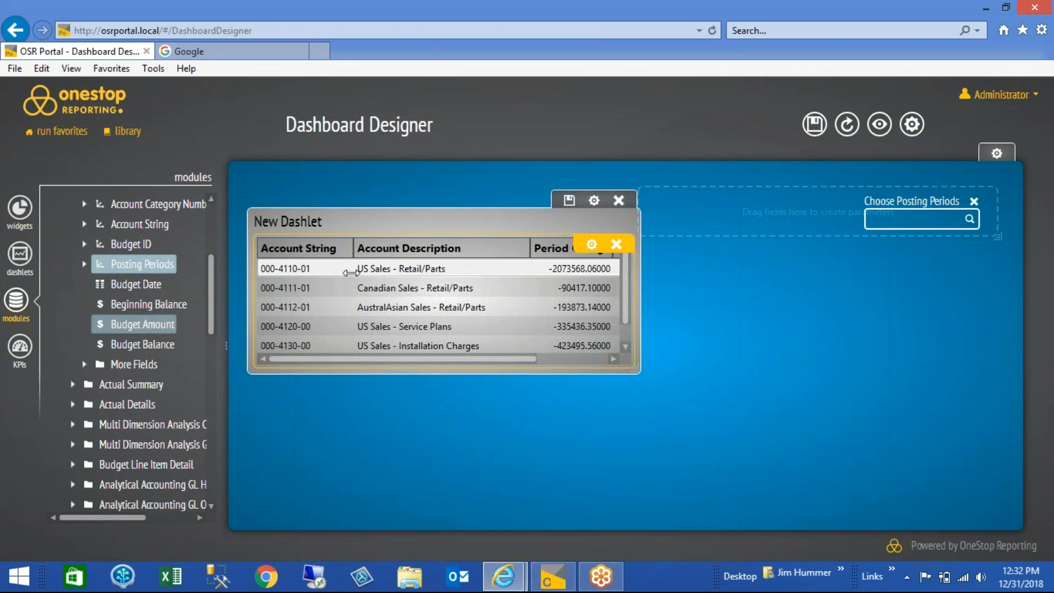
drag(534, 255, 514, 255)
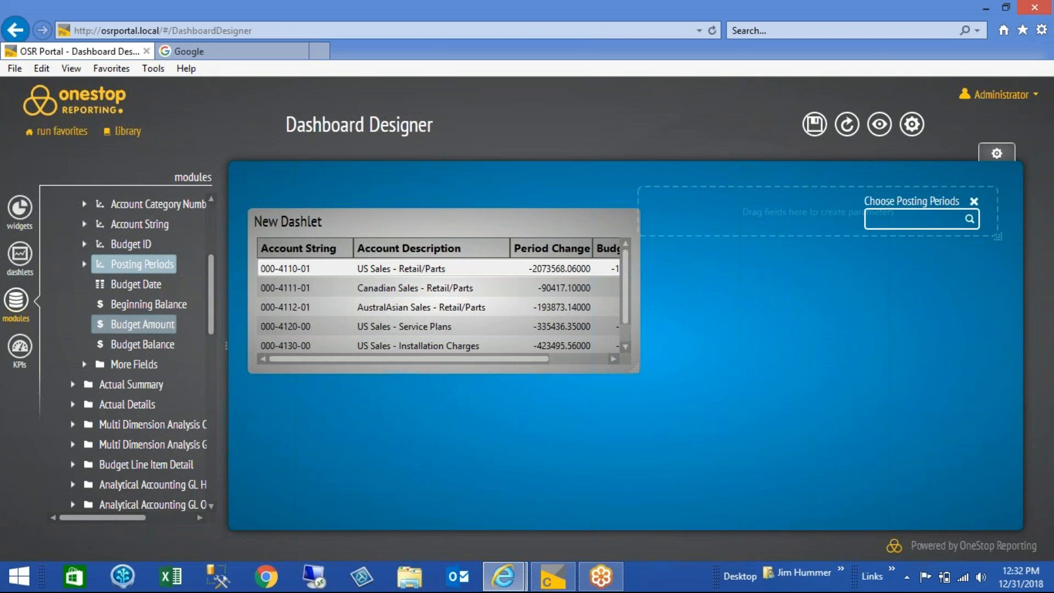
drag(635, 370, 782, 410)
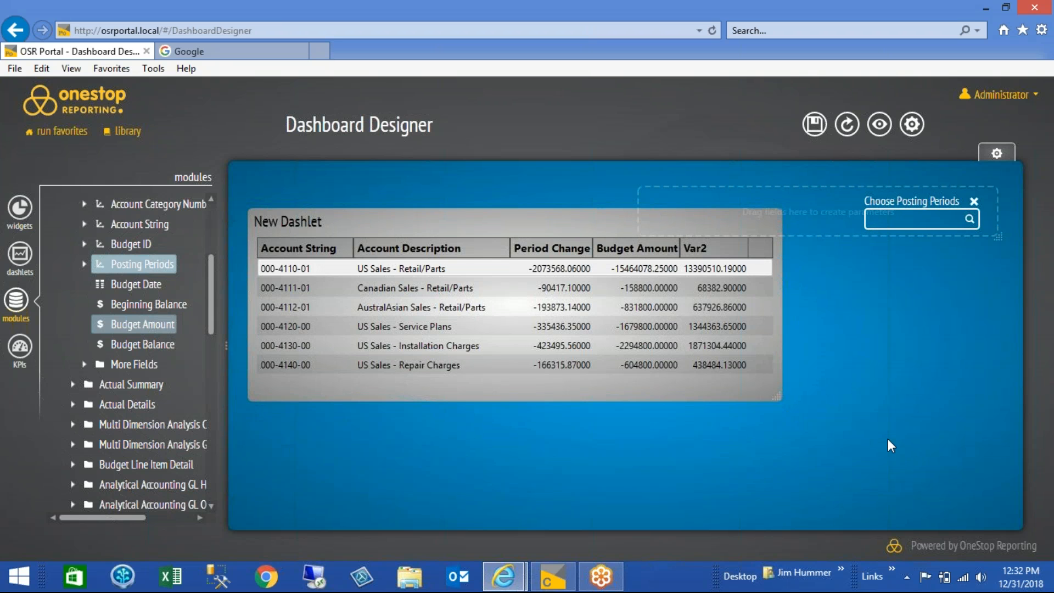
Set the Posting Periods parameter to 201401 and refresh the dashboard
click(897, 217)
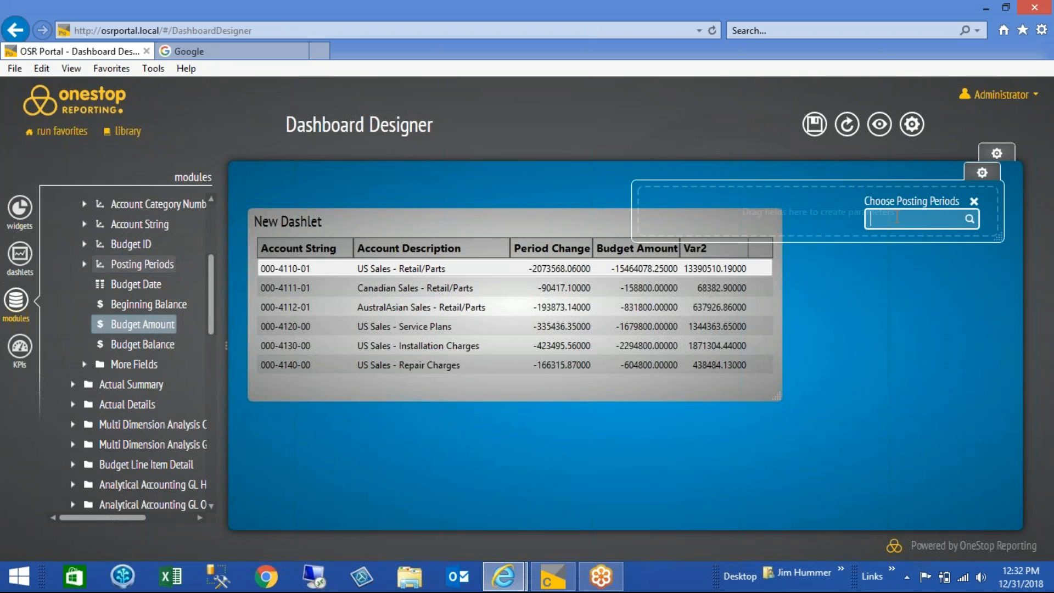
text(f)
key(BackSpace)
text(201401)
click(847, 124)
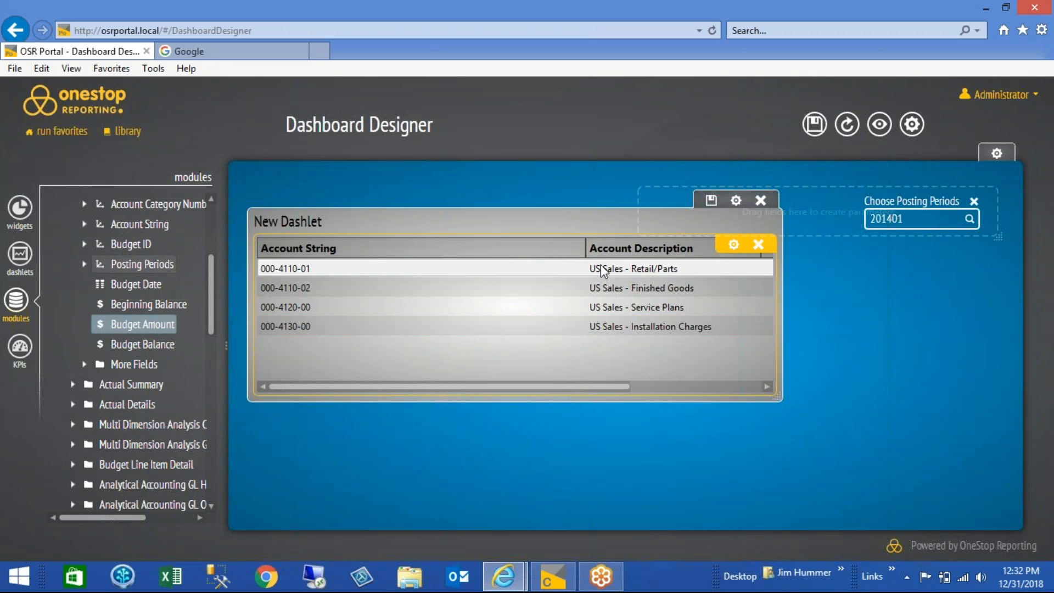
Narrow the Account String column and the parameter area so the grid is unobstructed, and save the dashlet
drag(584, 247, 356, 257)
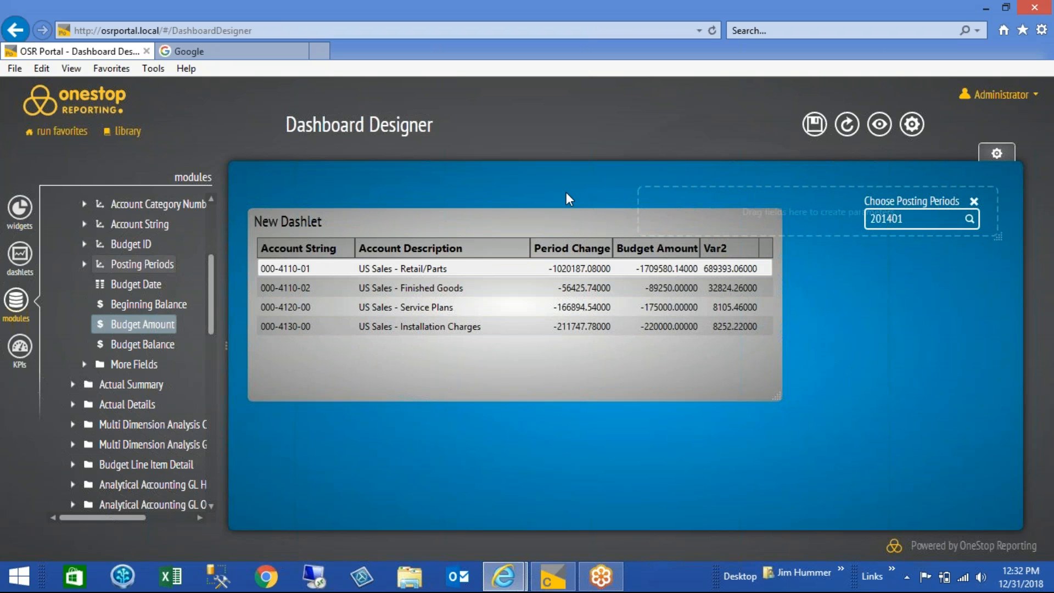
drag(638, 197, 791, 210)
mouse_move(744, 232)
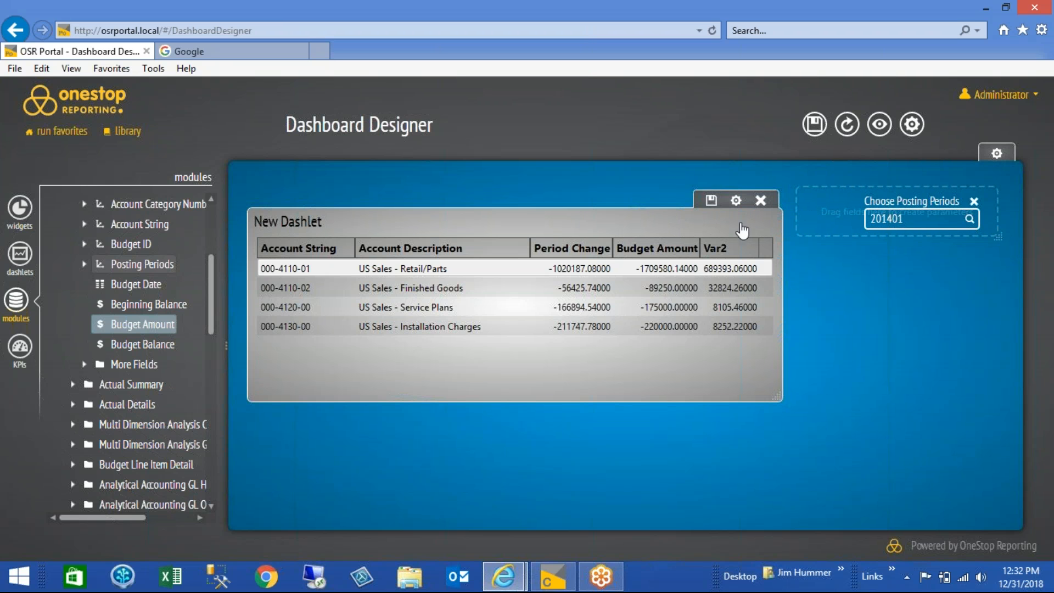
click(711, 201)
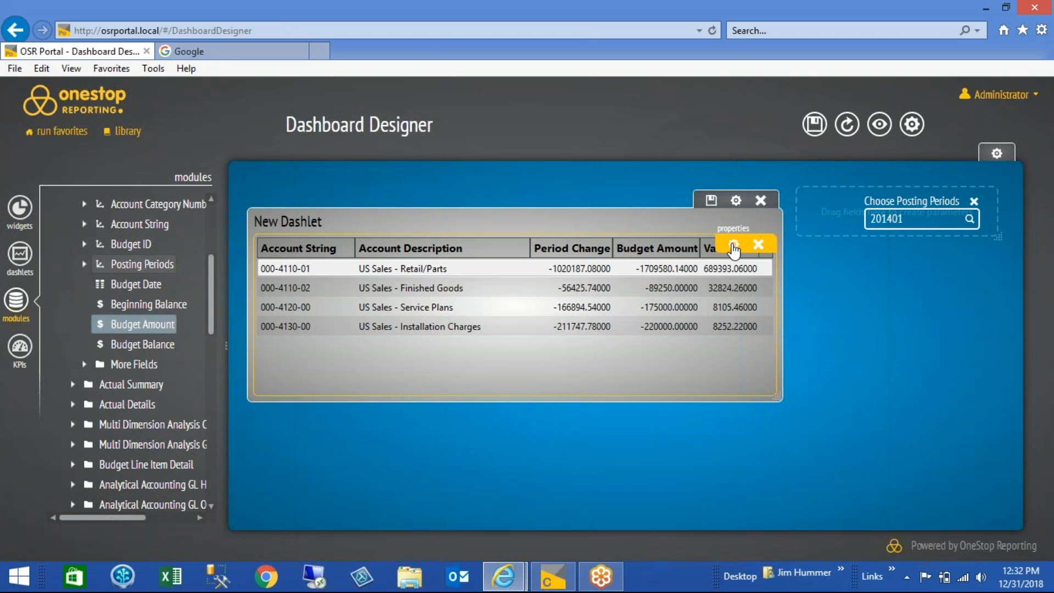
Set the dashlet's Var2 filter value to 10000 and close the dashlet settings
click(735, 246)
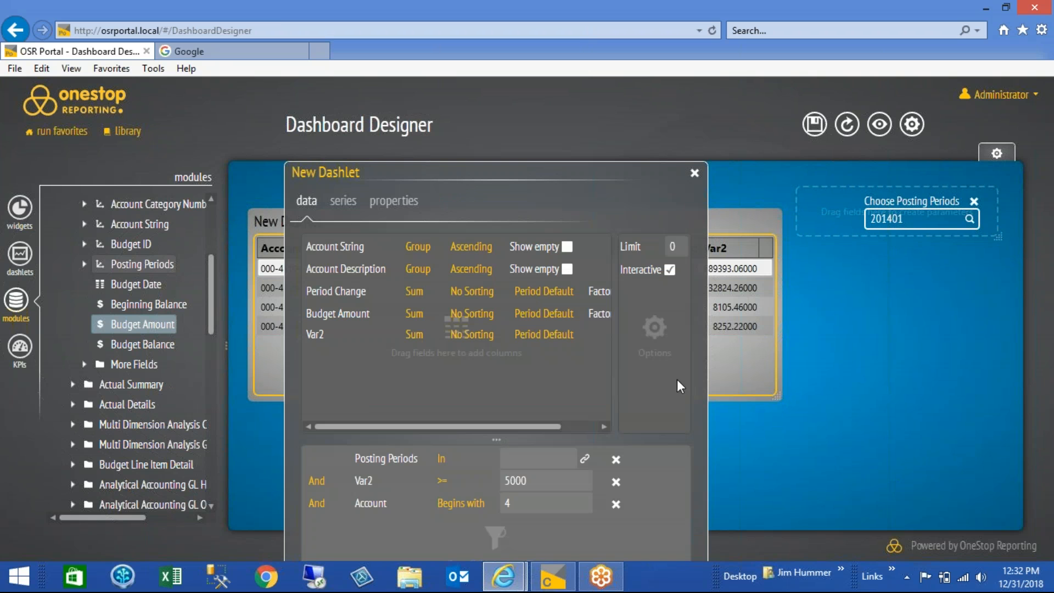
click(548, 481)
double_click(549, 480)
text(10000)
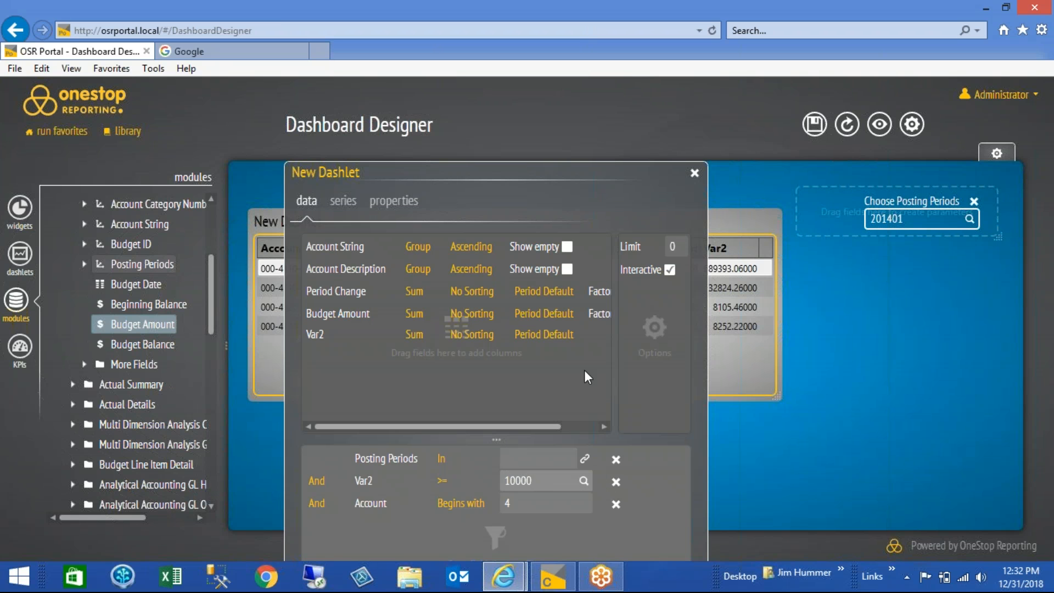
click(695, 175)
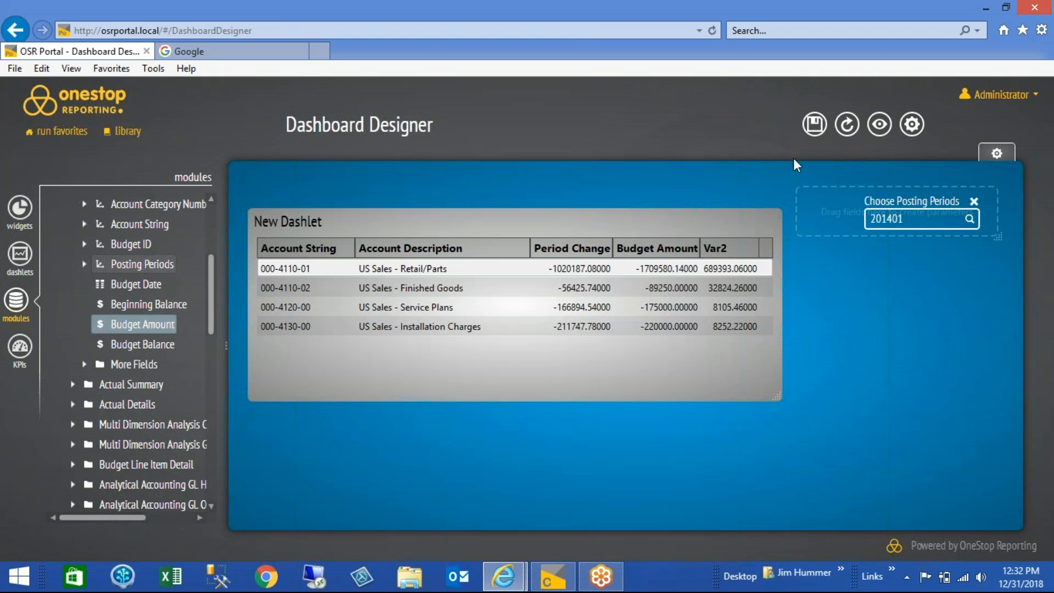
Save the dashboard under a new name that includes Budget
click(814, 124)
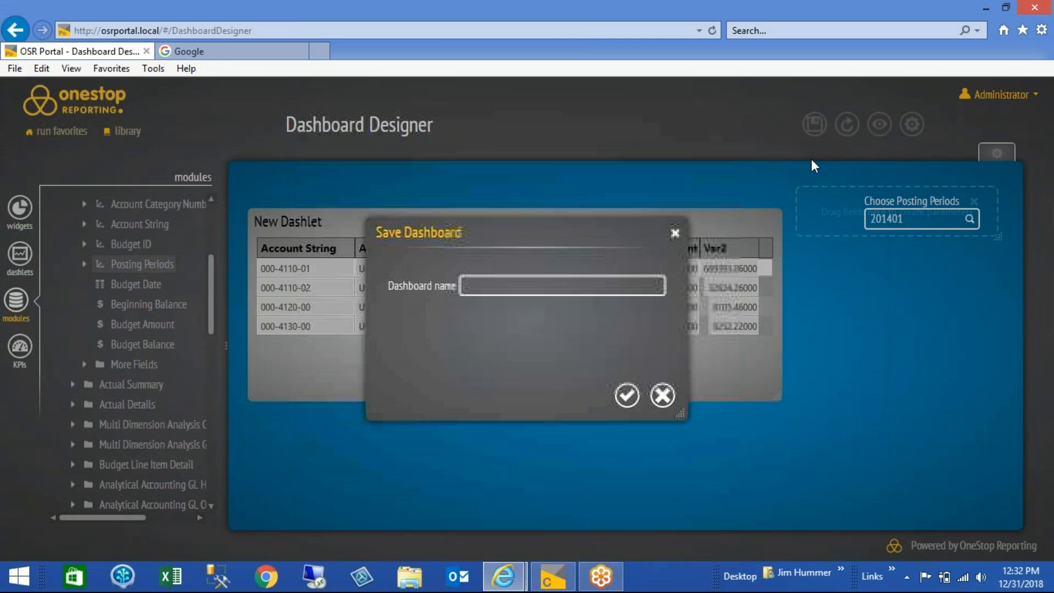
click(522, 290)
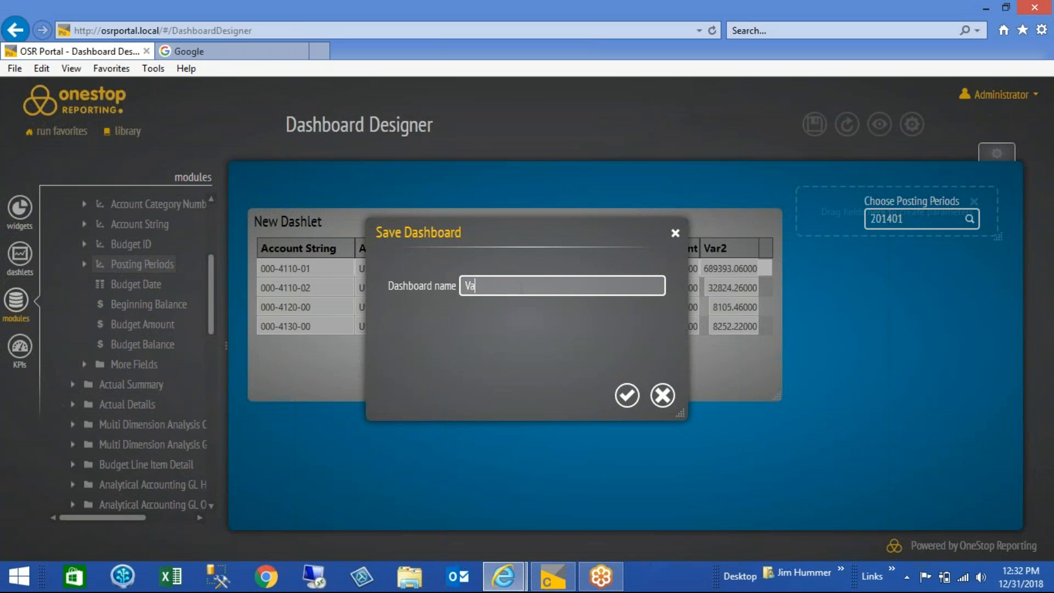
text(Budget Variance)
click(627, 395)
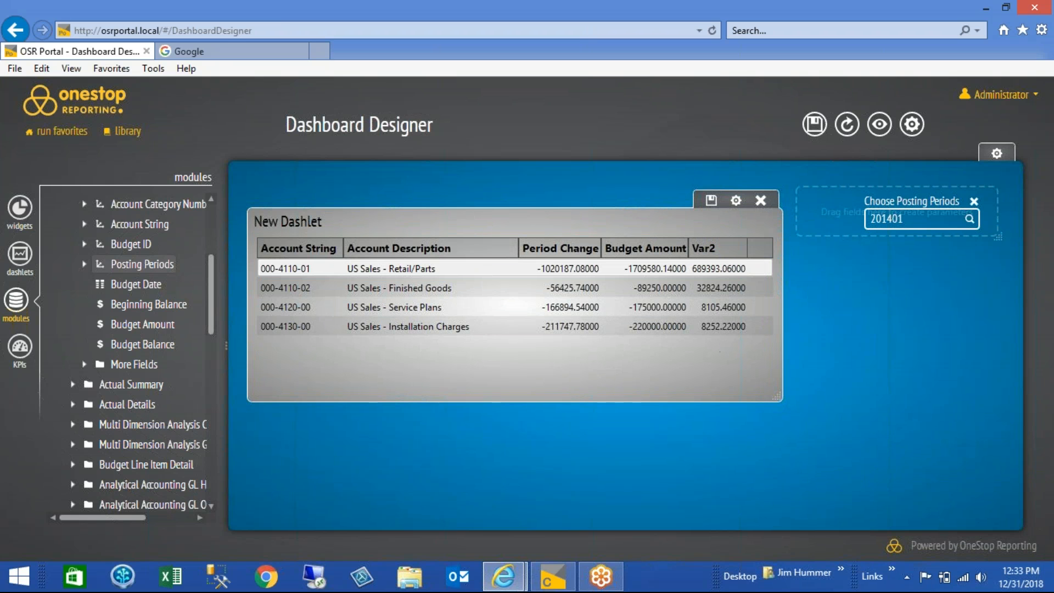
Check the dashlet's filter settings, then save the dashlet and refresh the dashboard to review the grid
double_click(686, 383)
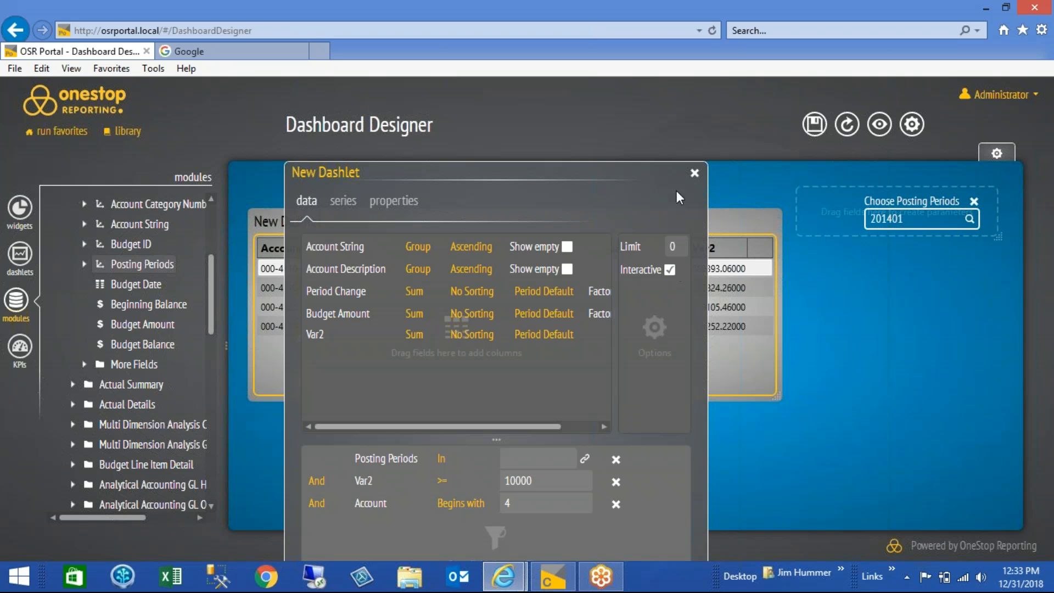
click(694, 173)
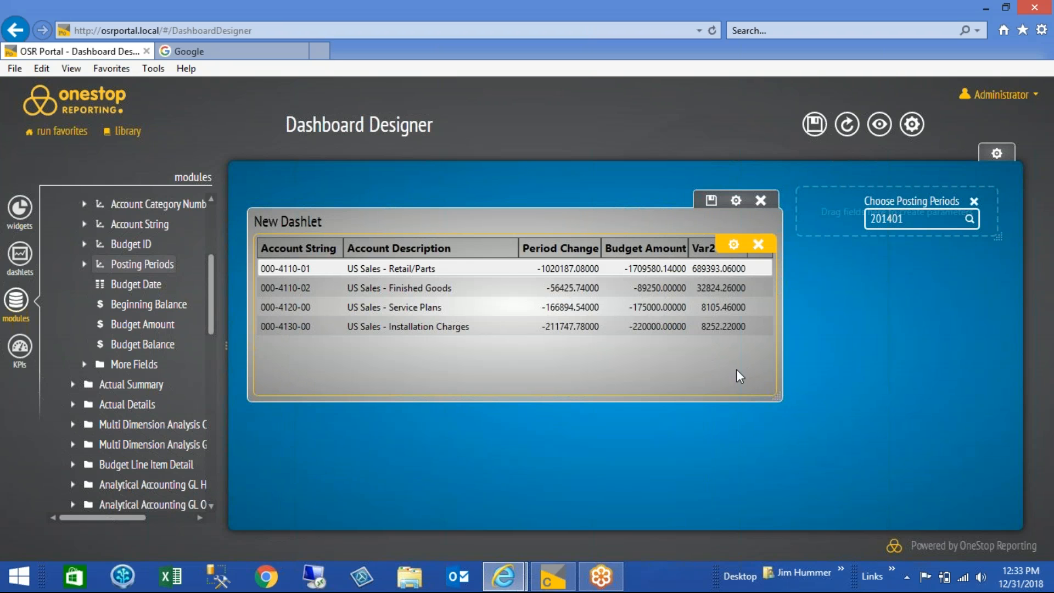
click(711, 203)
click(848, 126)
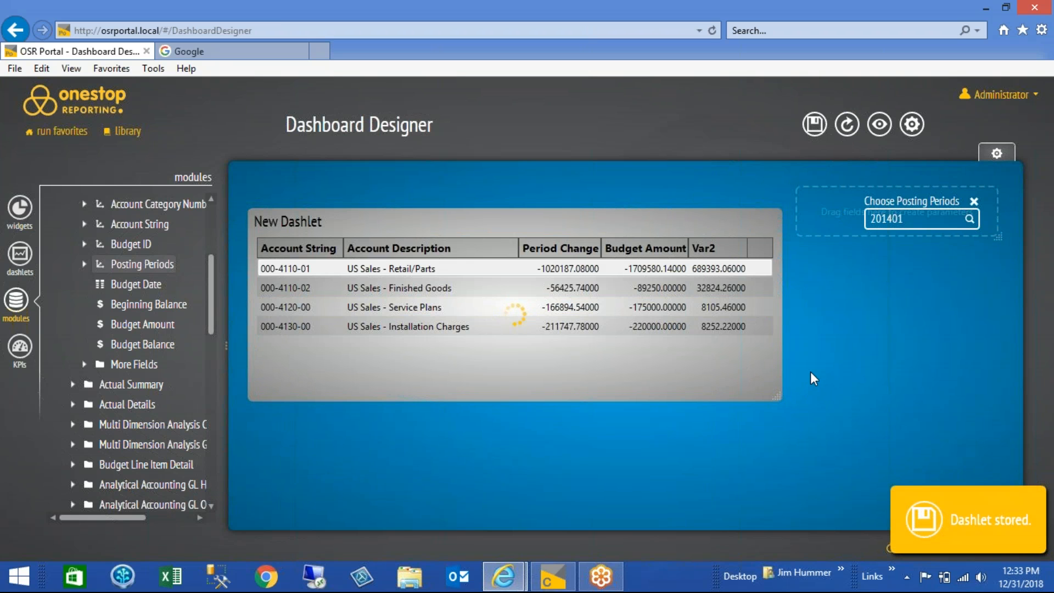
drag(588, 387, 760, 405)
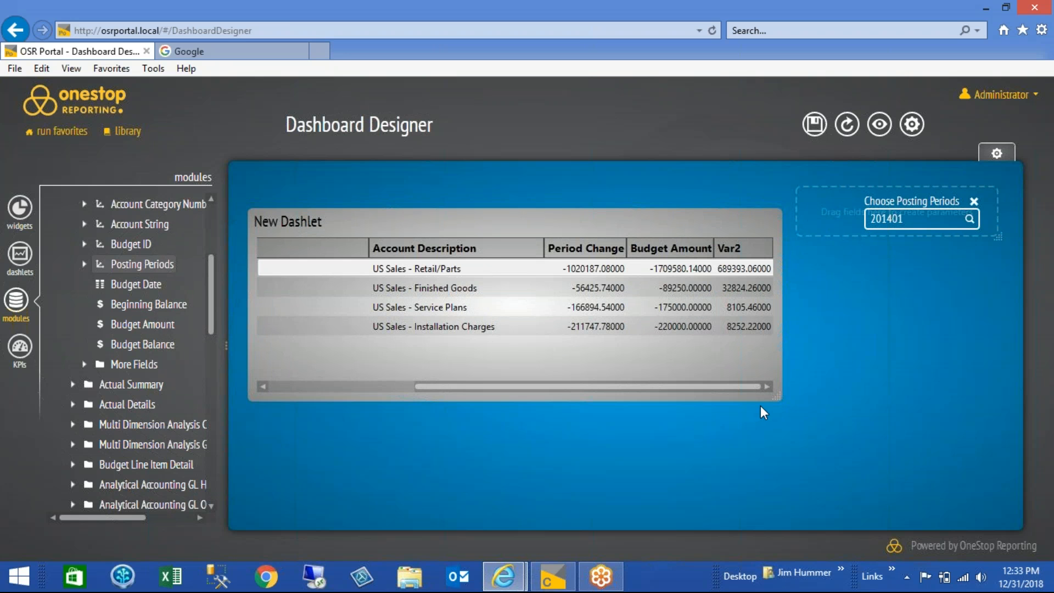
Set the dashlet's Var2 filter value to 5000 and refresh the dashboard to review the grid's variance column
mouse_move(767, 268)
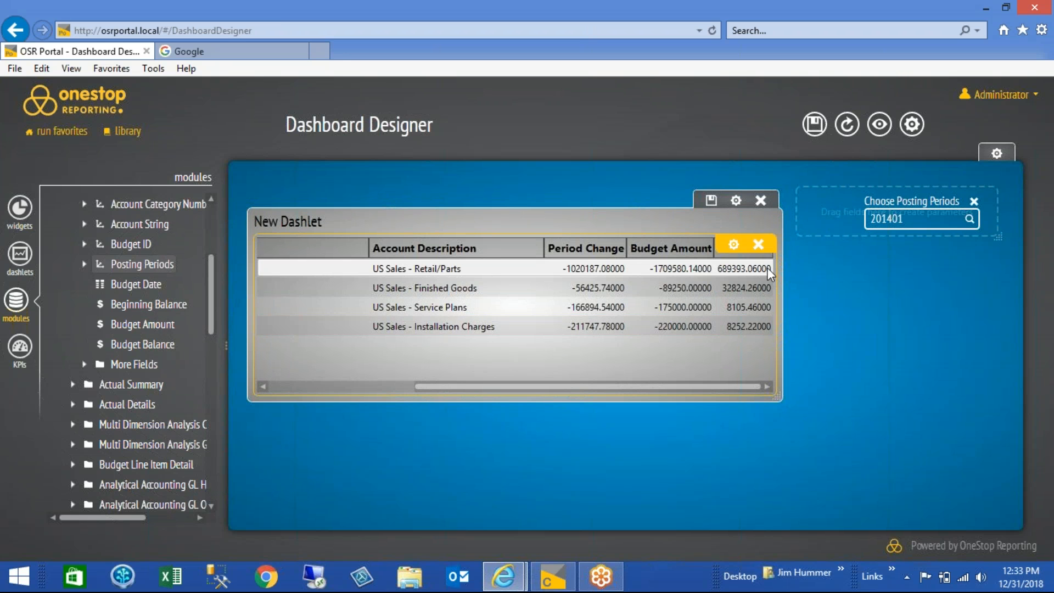
click(737, 249)
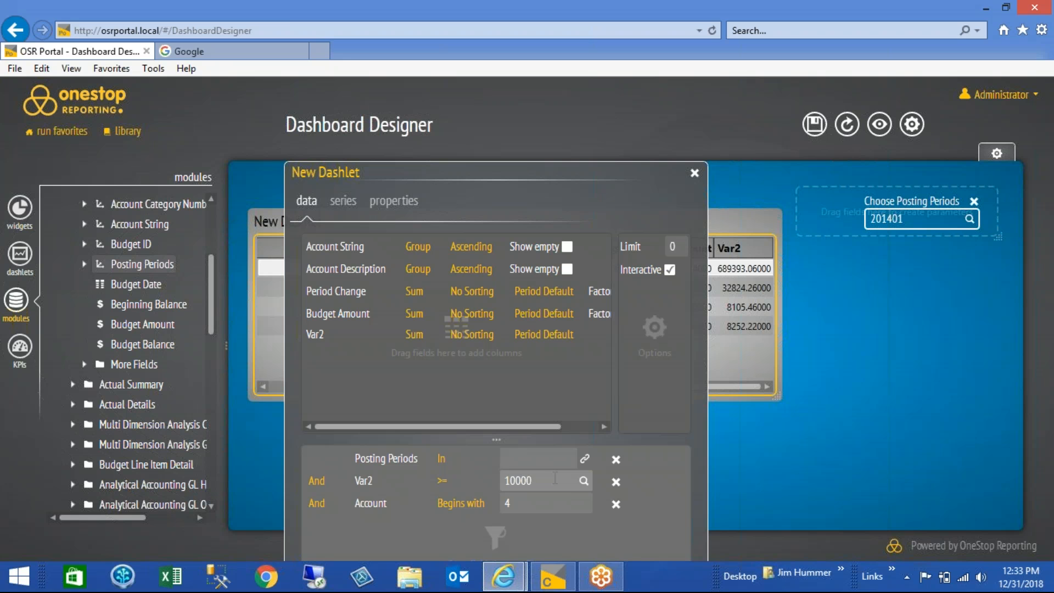
key(BackSpace)
key(BackSpace)
key(BackSpace)
key(BackSpace)
text(5000)
click(695, 173)
click(848, 127)
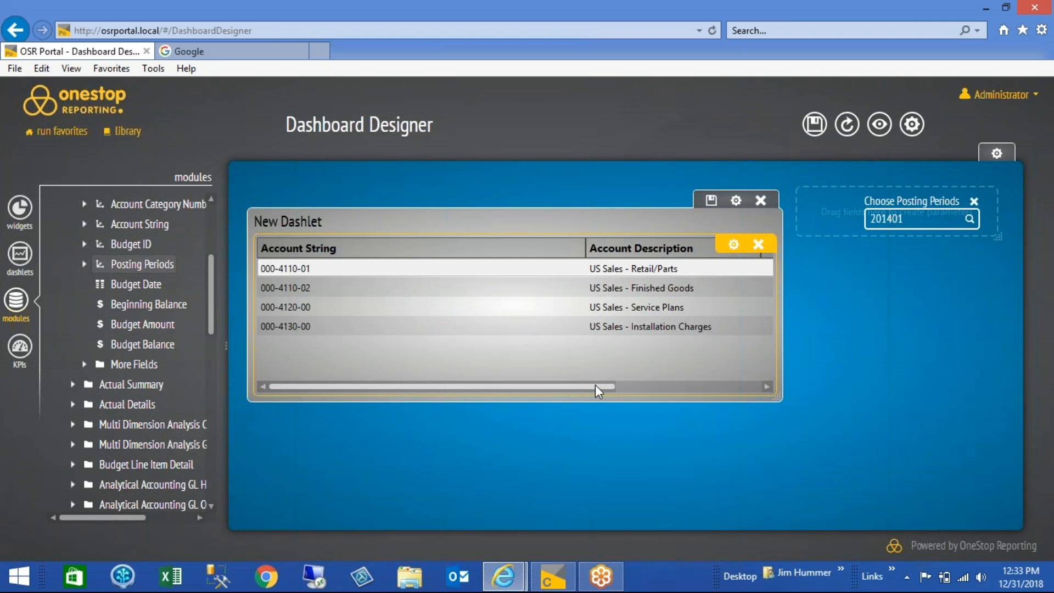
drag(598, 387, 756, 411)
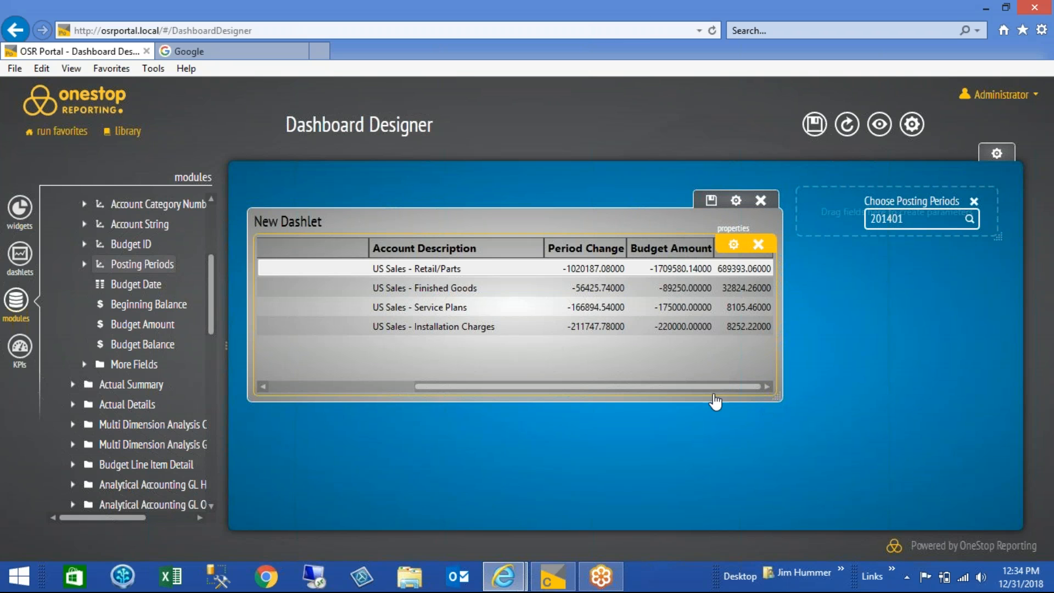
Remove the dashlet's Var2 filter and add the Var2 KPI again as a filter below the Account filter
click(734, 244)
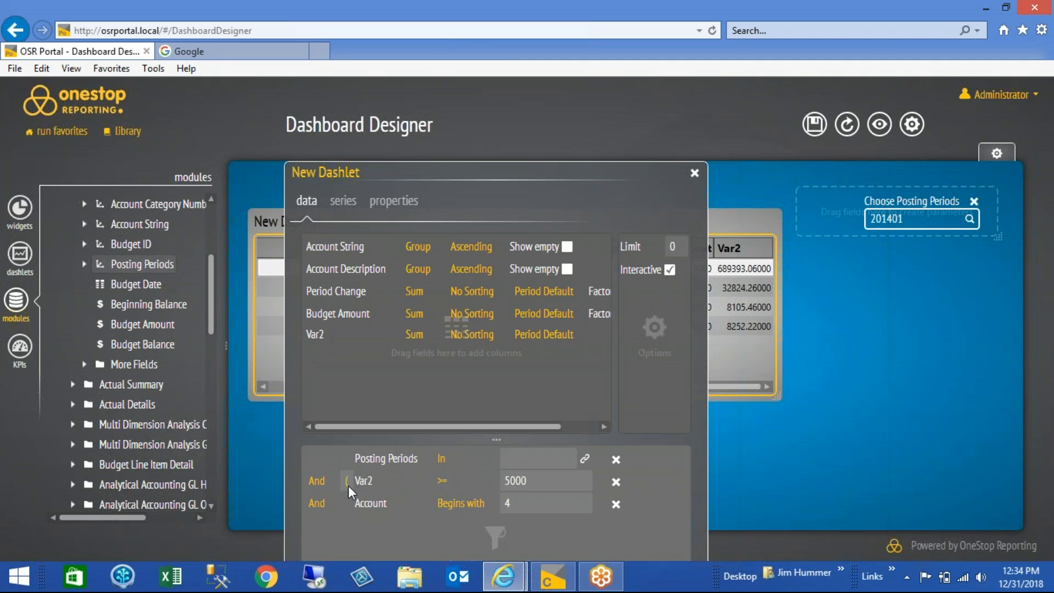
click(616, 481)
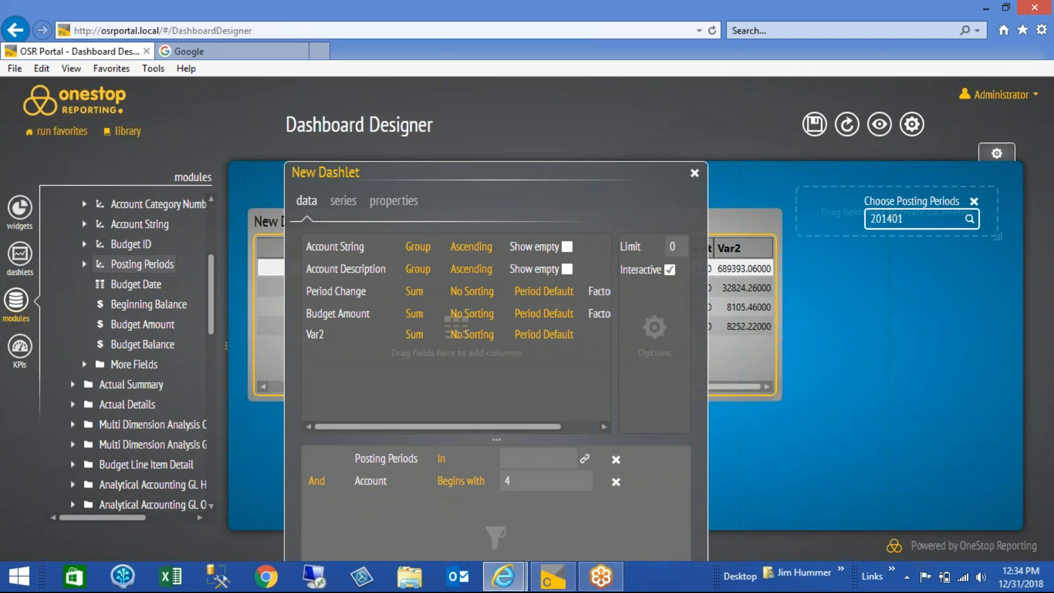
click(16, 347)
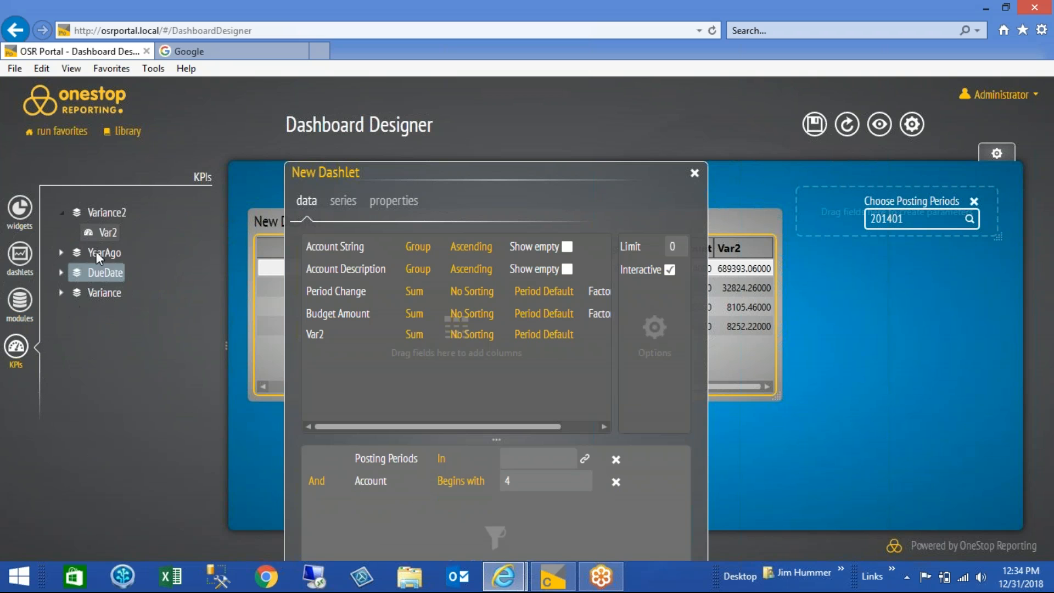
drag(104, 234, 388, 517)
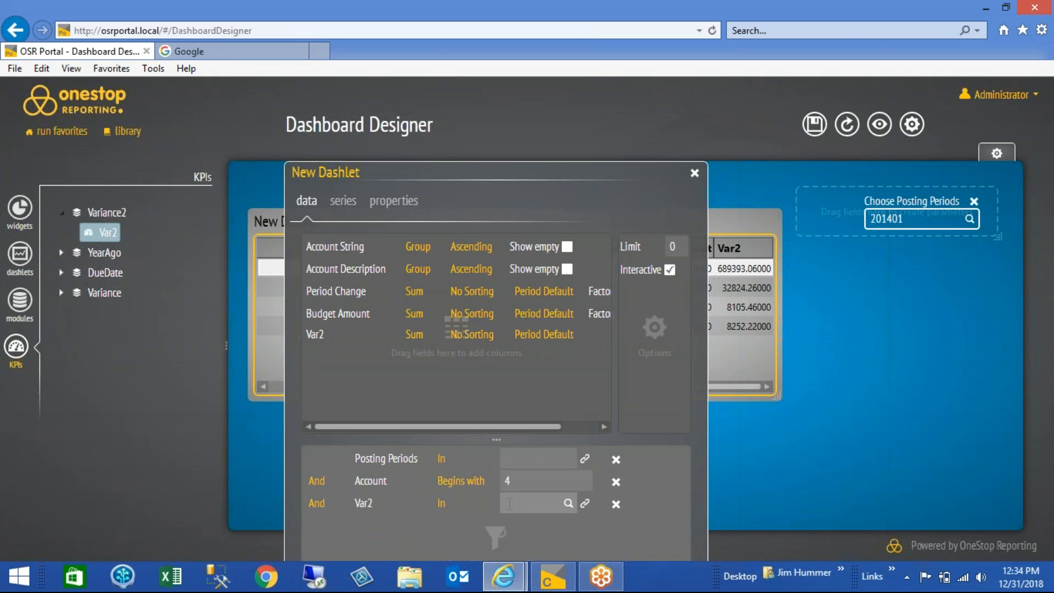
Set the re-added Var2 filter to >= 10000, close the dashlet settings and refresh the dashboard to check the filtered rows
click(488, 503)
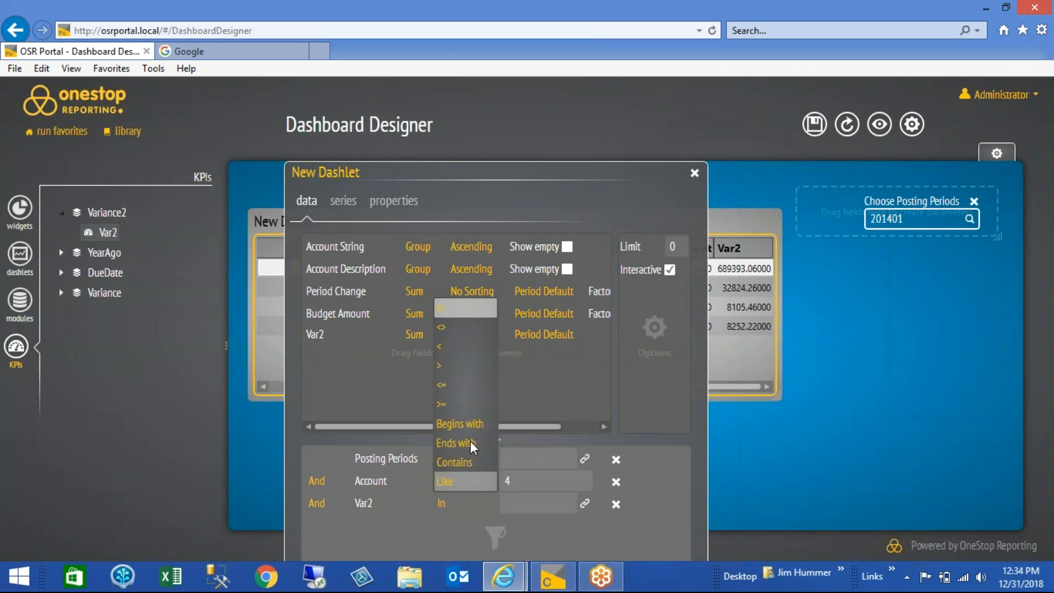
click(460, 403)
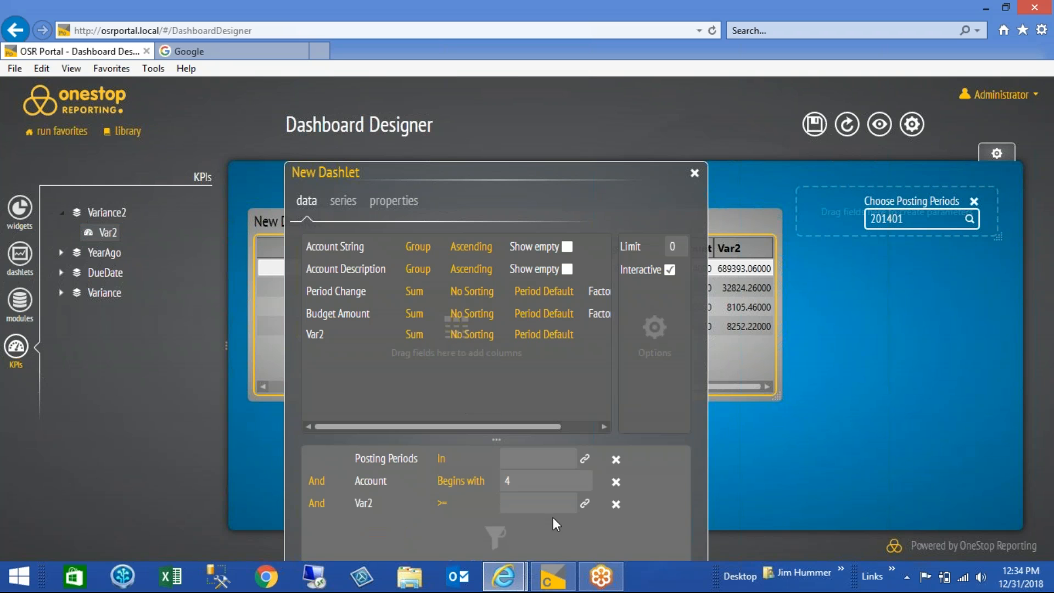
text(10000)
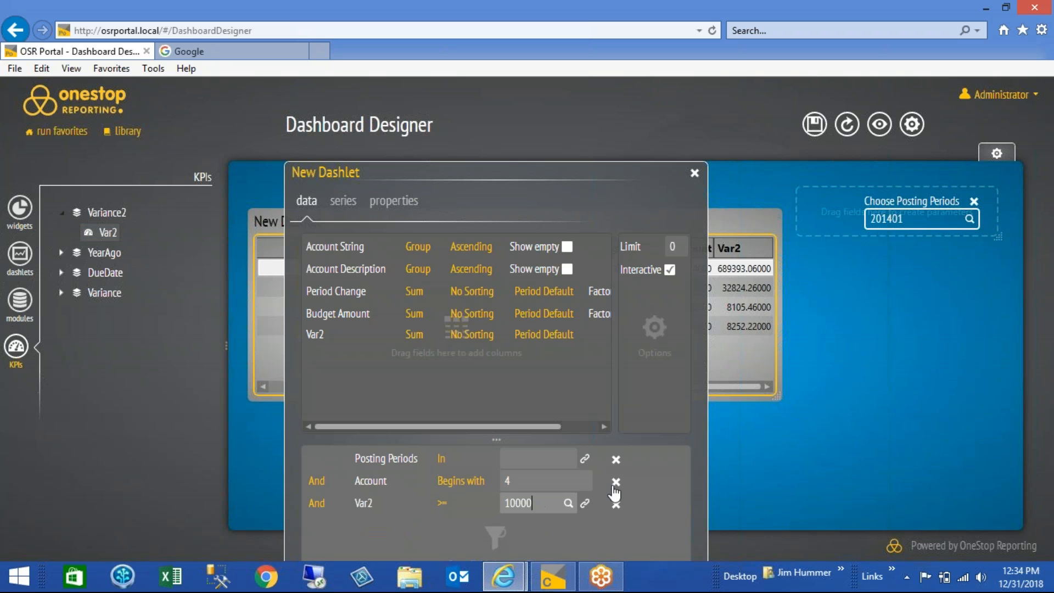
click(579, 474)
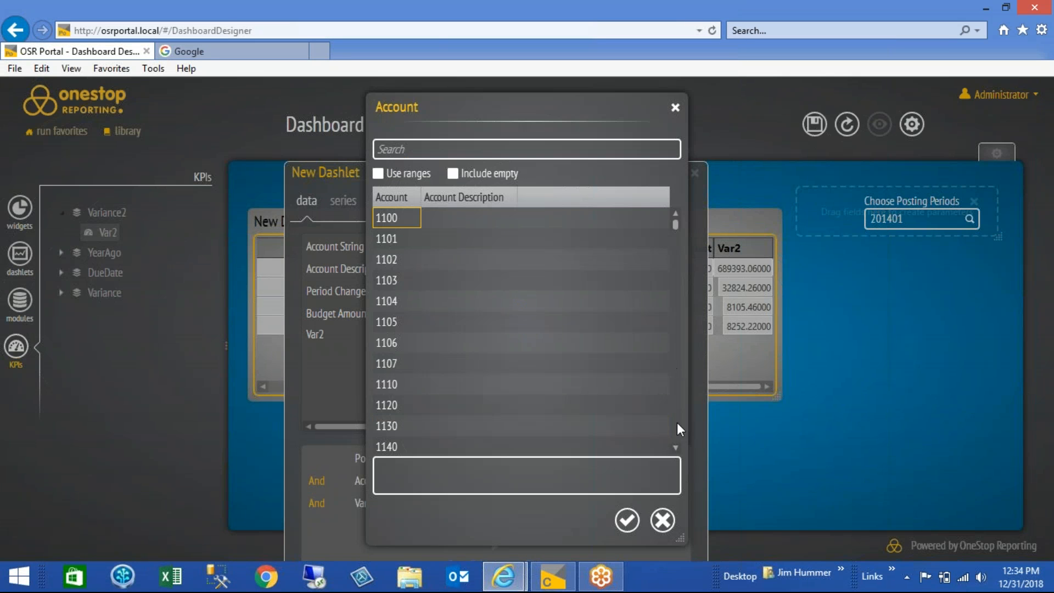
click(664, 519)
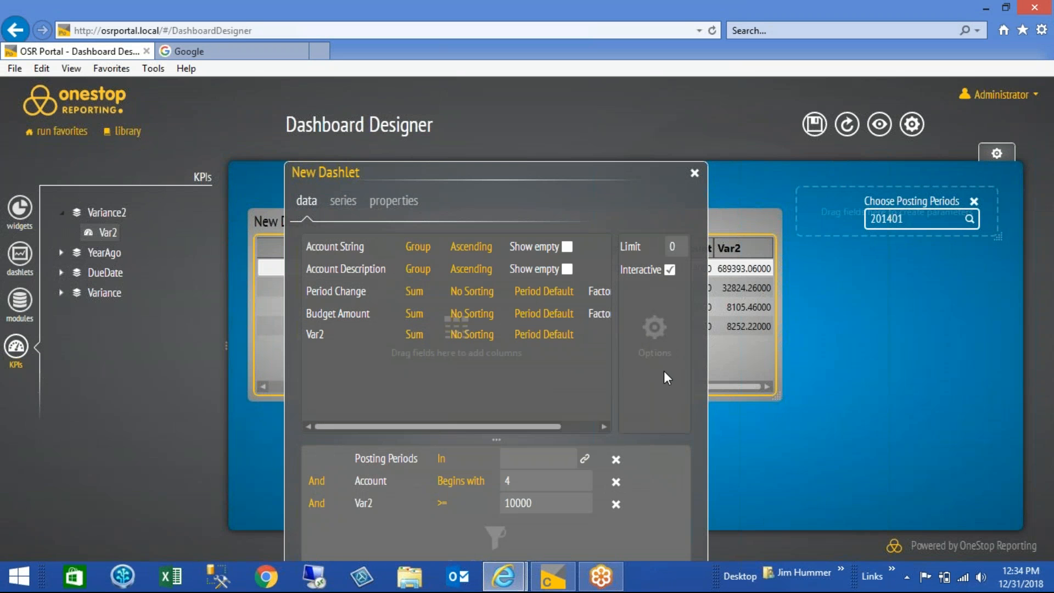
click(695, 174)
click(847, 126)
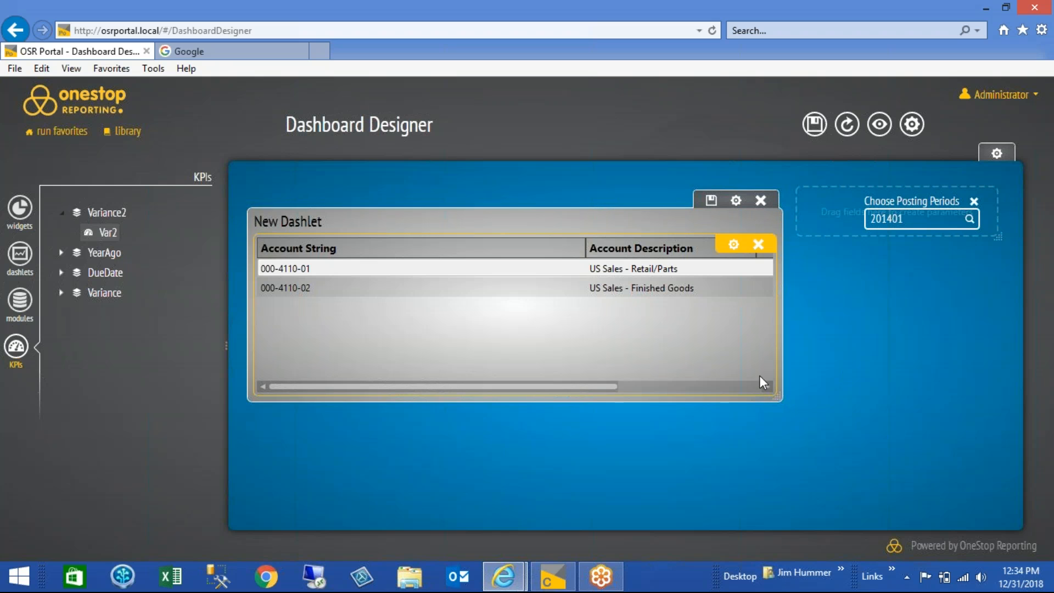
drag(597, 387, 783, 394)
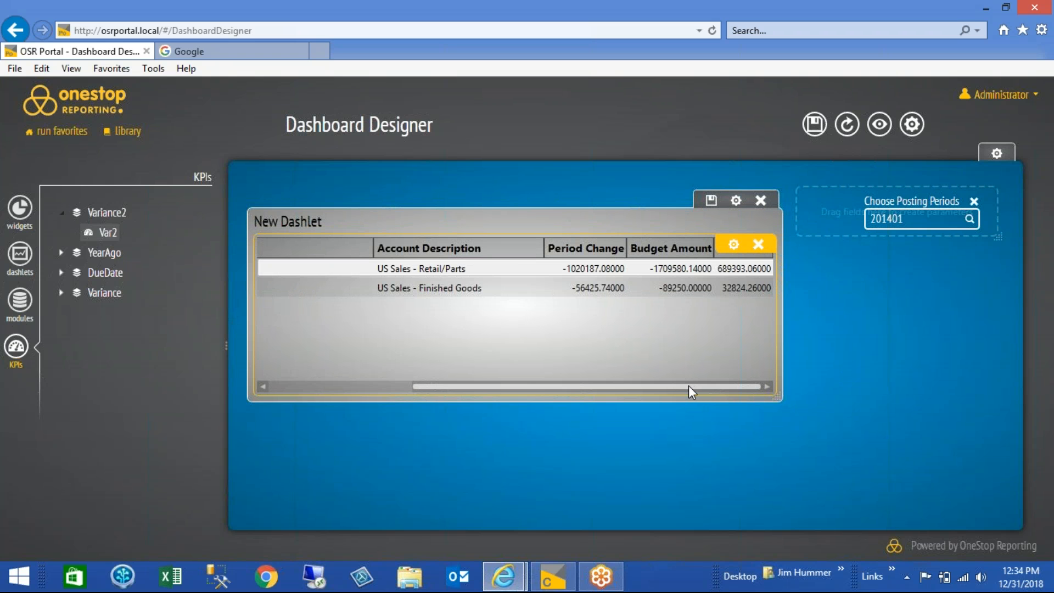
drag(626, 387, 482, 387)
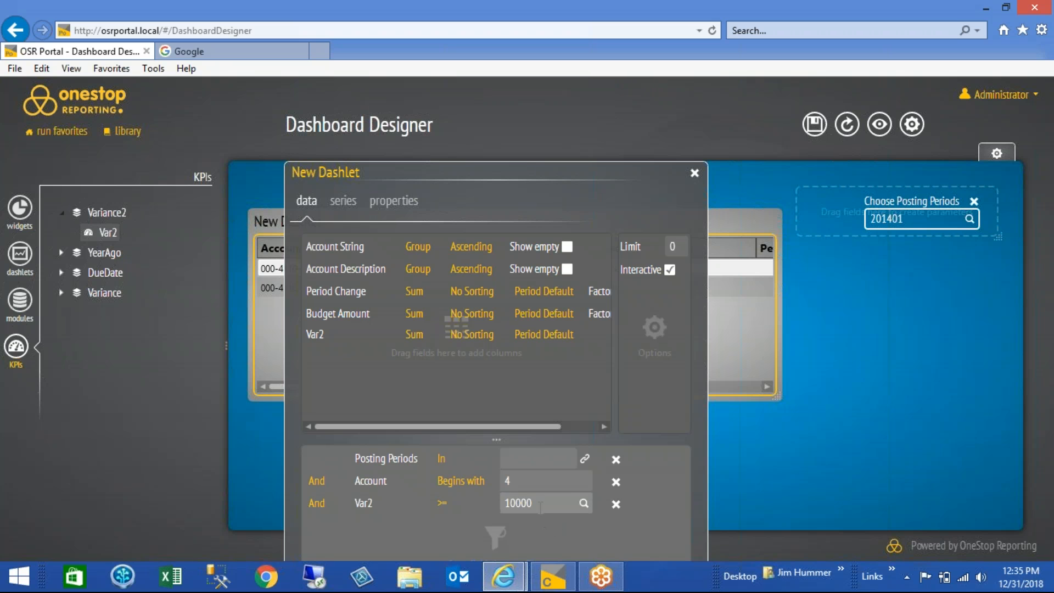
Change the dashlet's Var2 filter value to 5000 and close the dashlet settings
double_click(540, 504)
text(5000)
click(695, 173)
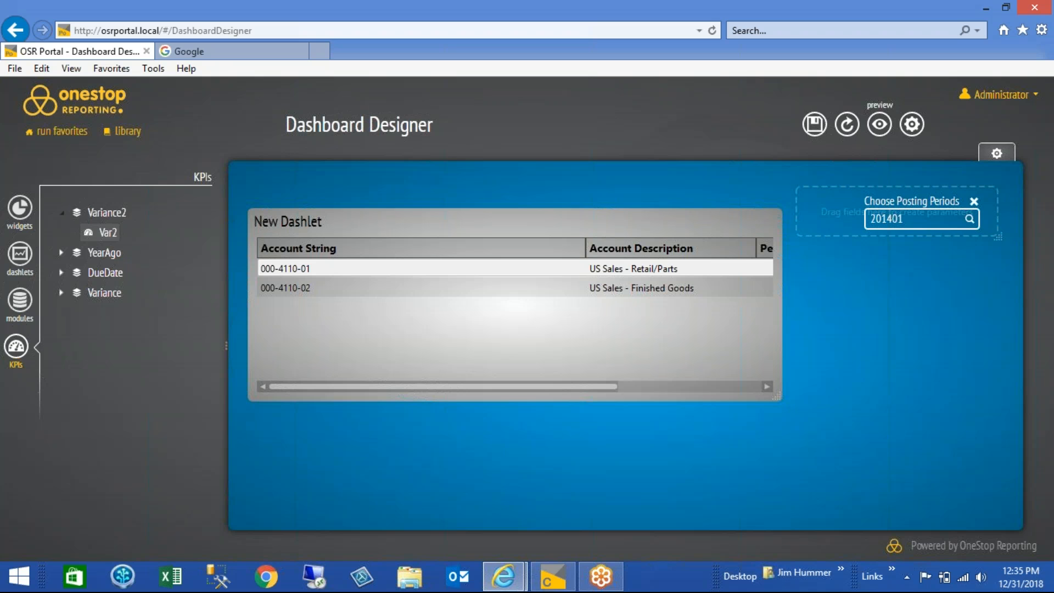
Preview the dashboard with refreshed data and narrow the Account String column so all the grid's columns fit
click(879, 126)
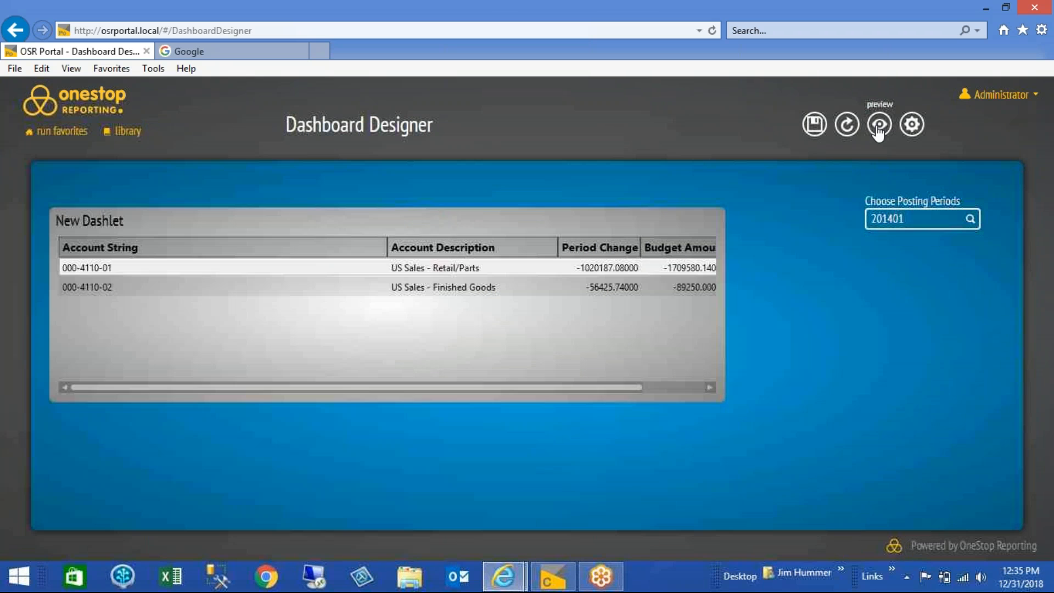
click(846, 132)
drag(599, 386, 526, 383)
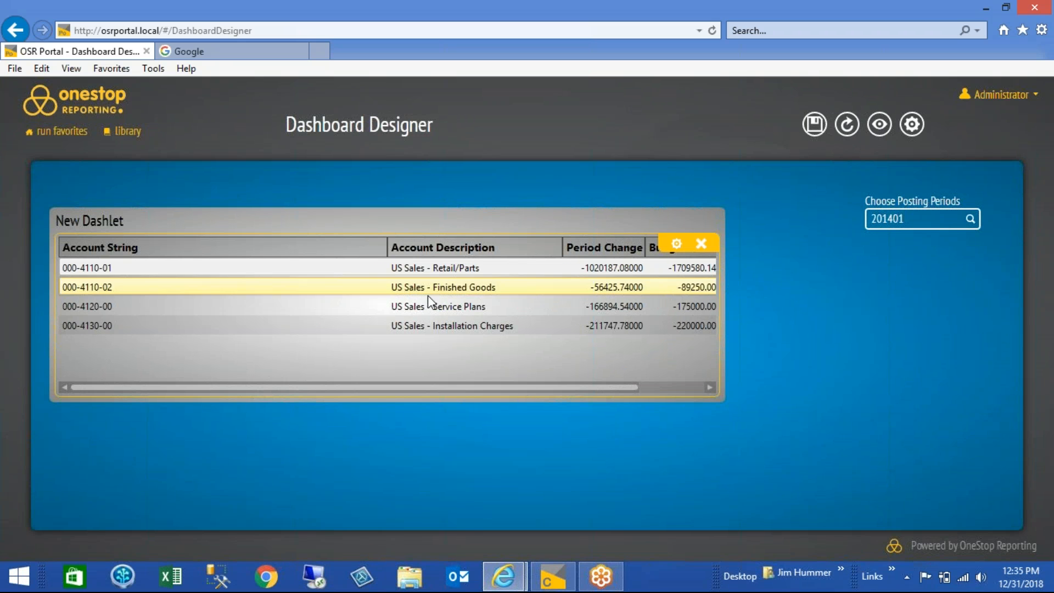
drag(388, 247, 173, 284)
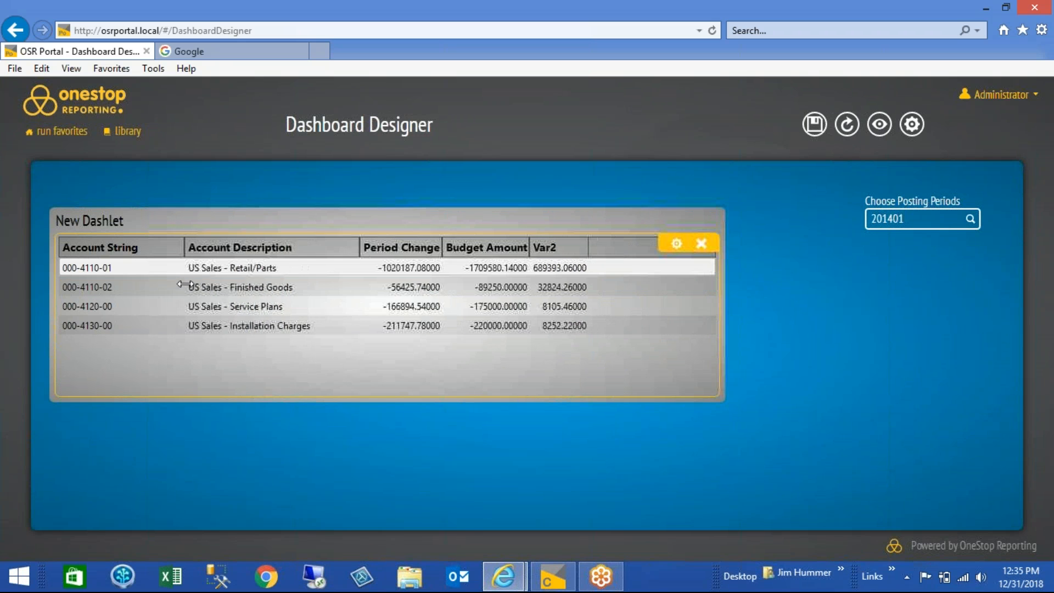